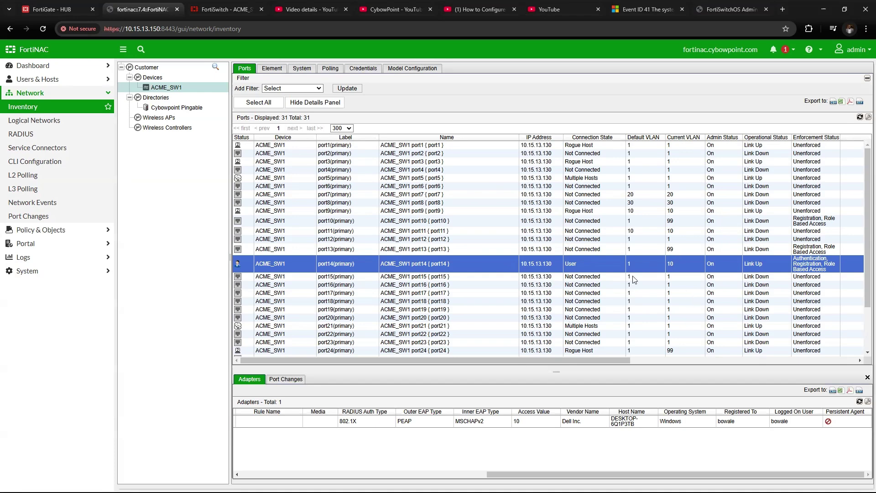
Inspect port13, then port14's VLAN 10 and its connected 802.1X adapter.
{"action": "left_click", "coordinate": [660, 248]}
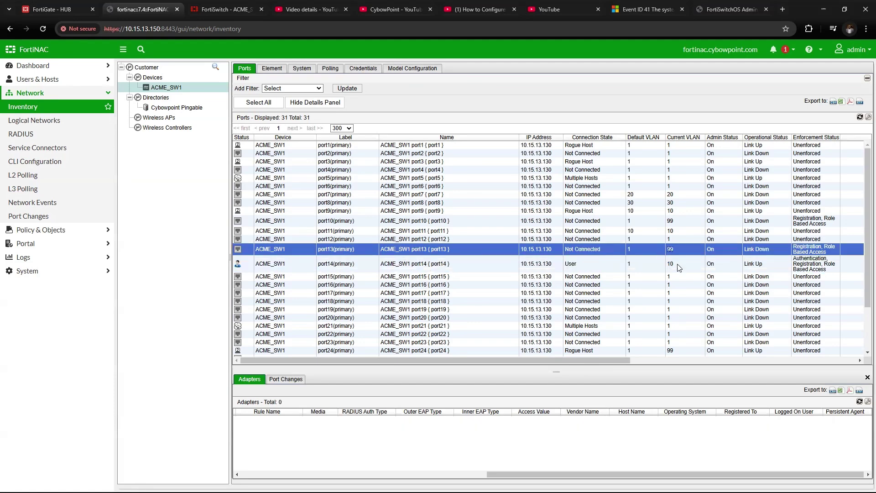
{"action": "left_click_drag", "start_coordinate": [682, 267], "coordinate": [665, 268]}
{"action": "left_click", "coordinate": [664, 268]}
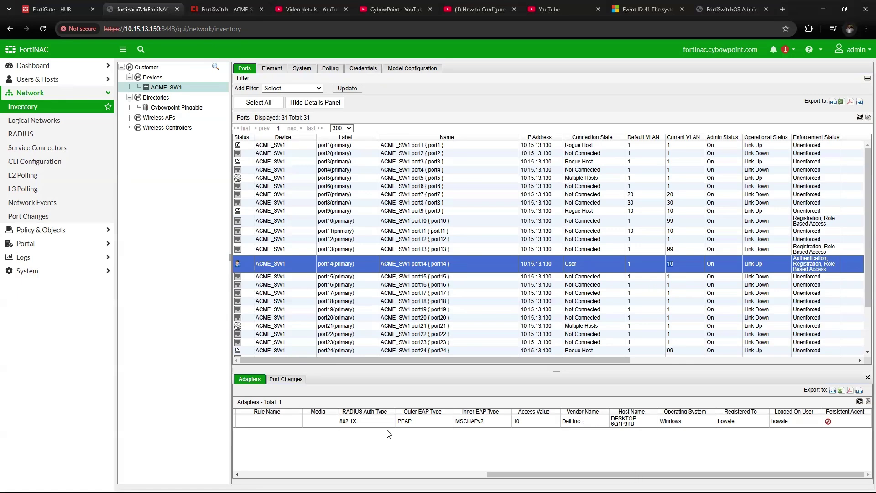
{"action": "left_click", "coordinate": [339, 419]}
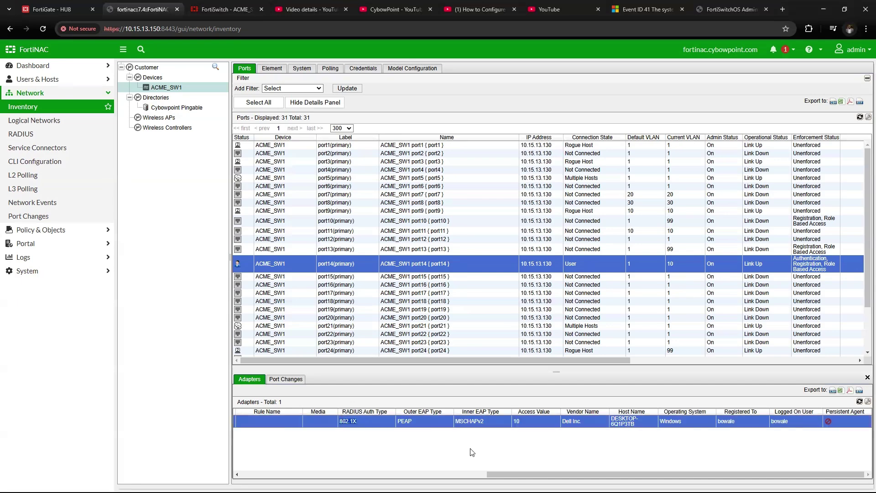
{"action": "left_click", "coordinate": [510, 469]}
{"action": "left_click_drag", "start_coordinate": [489, 474], "coordinate": [361, 474]}
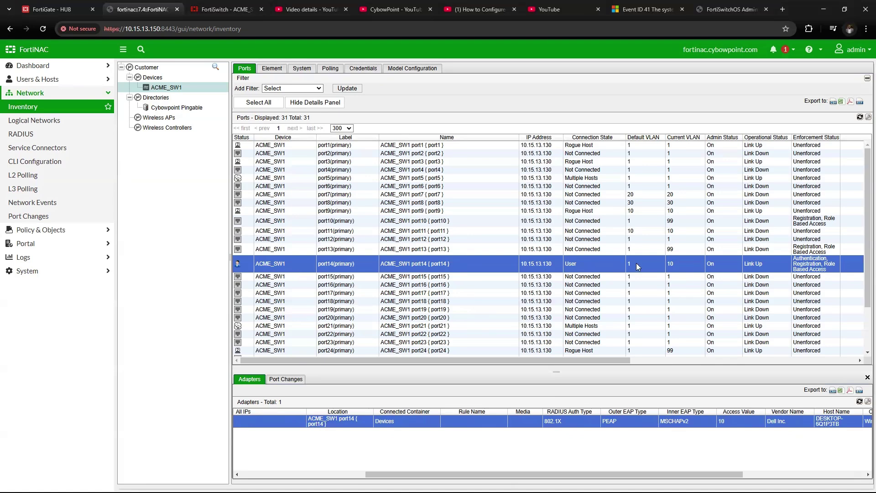
Refresh port14 through the Polling tab and the Ports list until it reads Link Down with no adapters.
{"action": "left_click", "coordinate": [414, 269]}
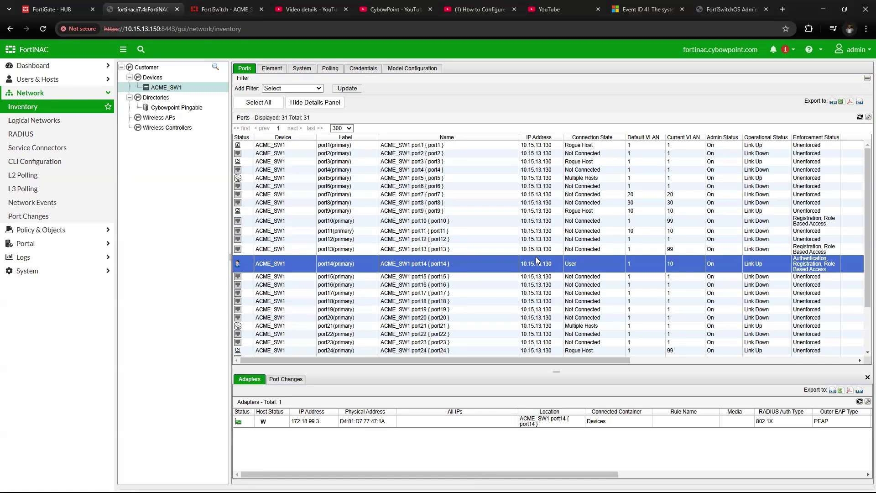
{"action": "left_click", "coordinate": [331, 68]}
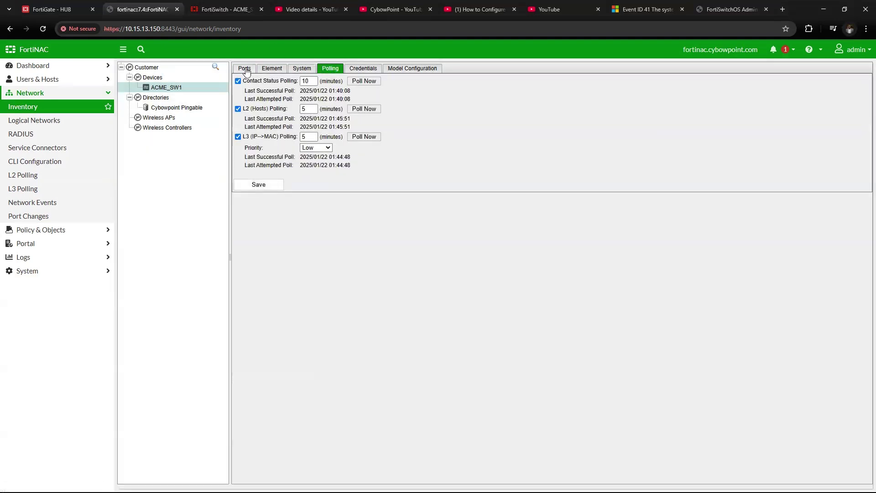
{"action": "left_click", "coordinate": [246, 69]}
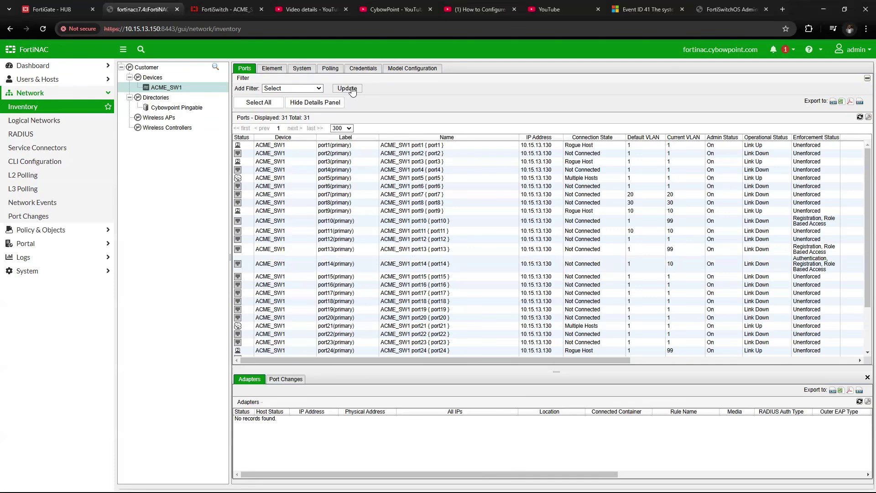
View port14's MAB adapter at 172.18.99.3 and close its actions menu without choosing anything.
{"action": "left_click", "coordinate": [283, 263]}
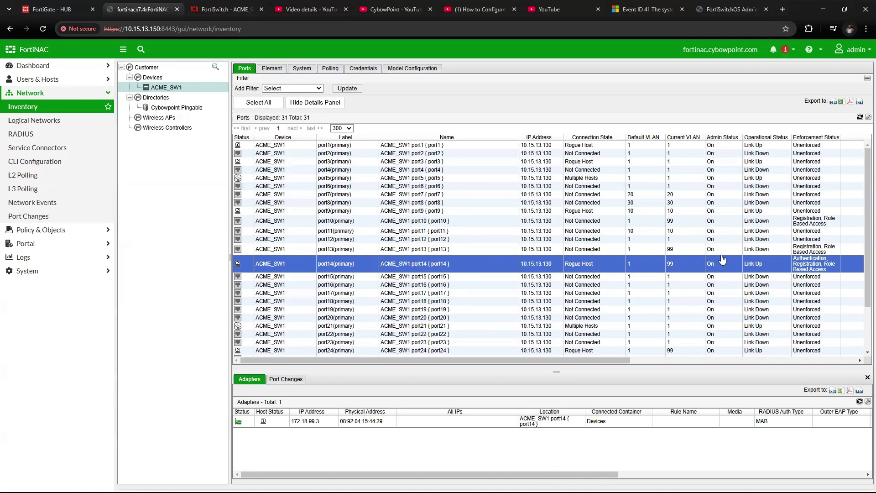
{"action": "right_click", "coordinate": [391, 264]}
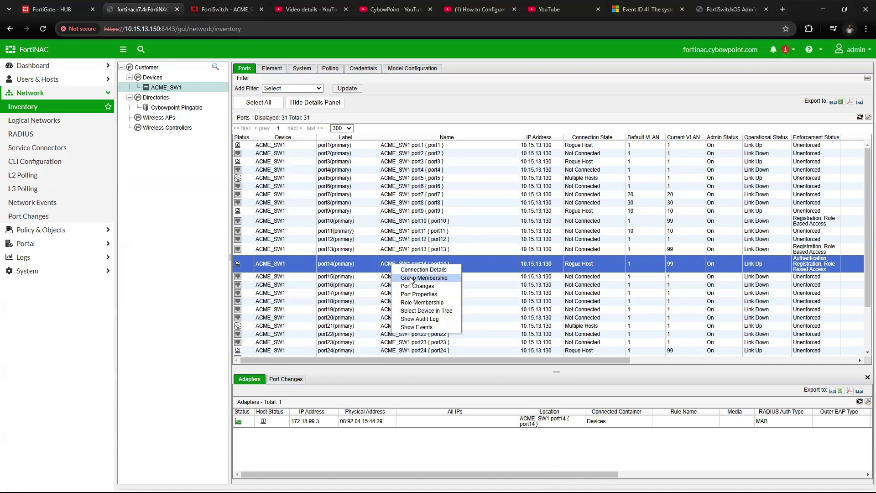
{"action": "left_click", "coordinate": [414, 73]}
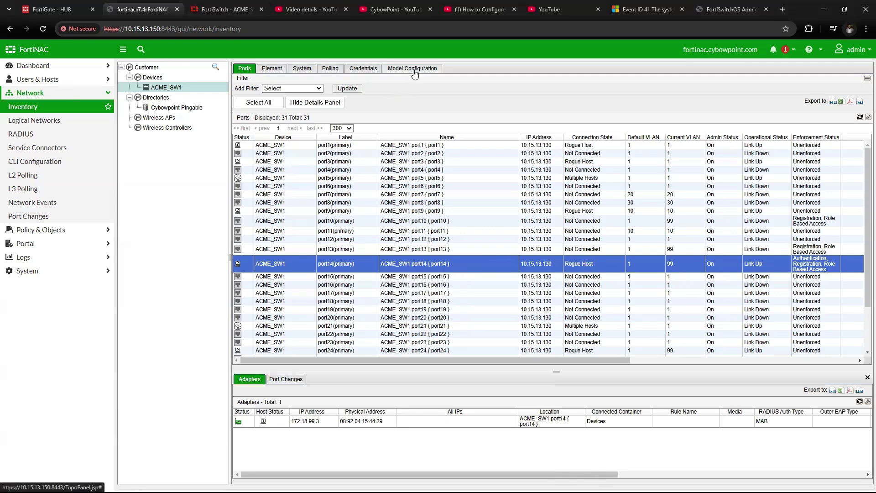
Review the Registration network's VLAN mapping and check port14's two adapters, then go to YouTube Studio.
{"action": "left_click", "coordinate": [414, 71]}
{"action": "left_click_drag", "start_coordinate": [243, 226], "coordinate": [303, 228]}
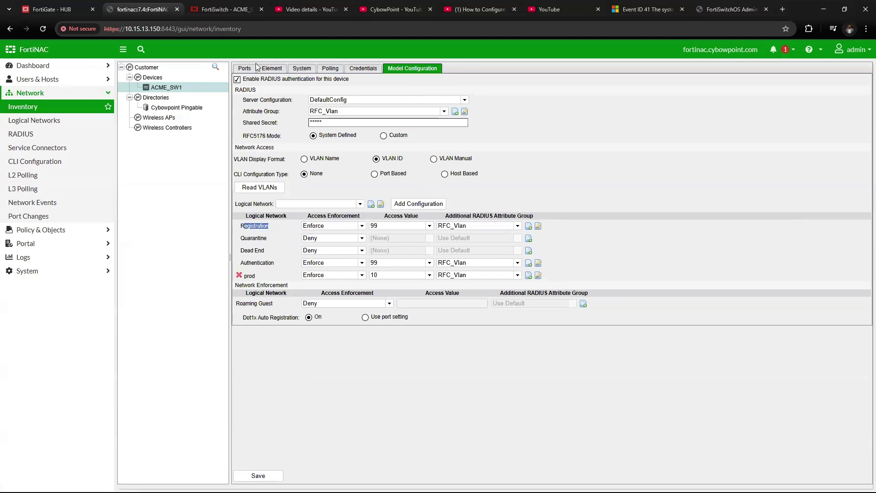
{"action": "left_click", "coordinate": [242, 69]}
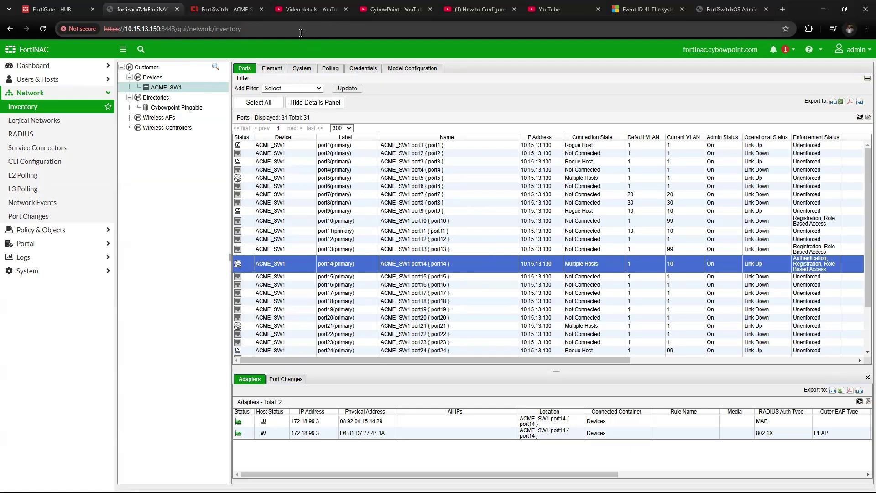
{"action": "left_click", "coordinate": [310, 10]}
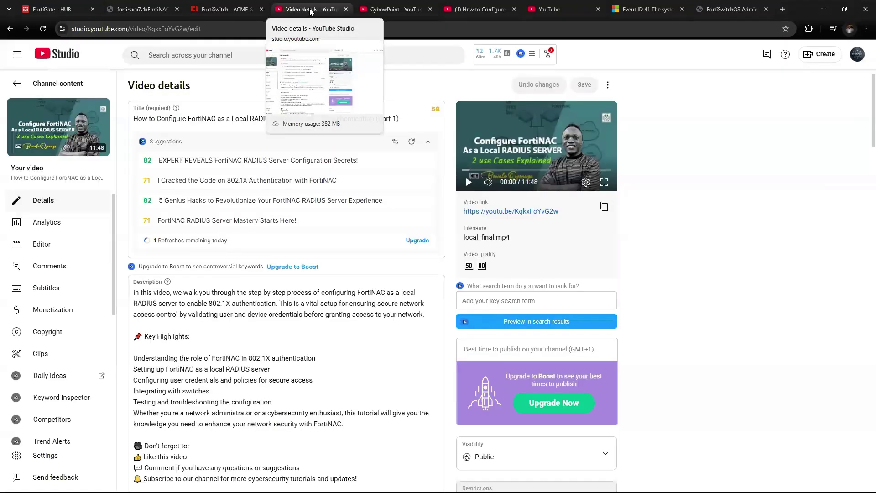
Glance at the channel's videos and the FortiSwitch session, then return to FortiNAC's port inventory.
{"action": "left_click", "coordinate": [393, 14]}
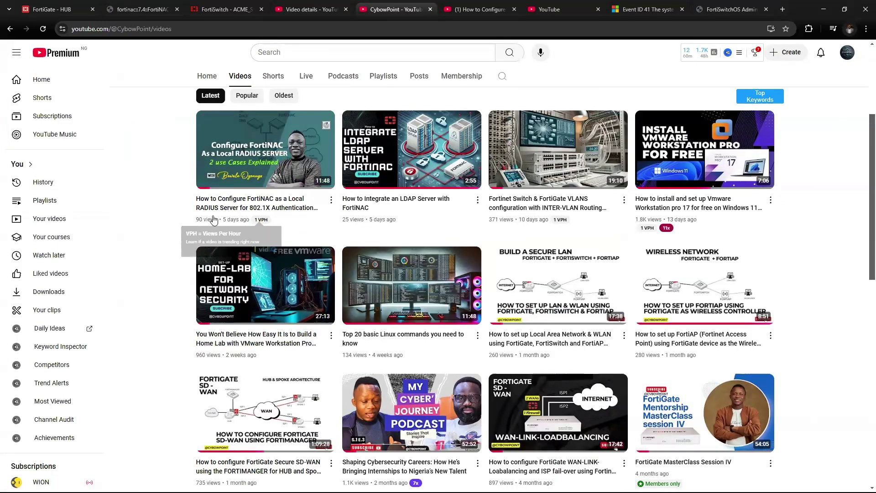
{"action": "mouse_move", "coordinate": [259, 218]}
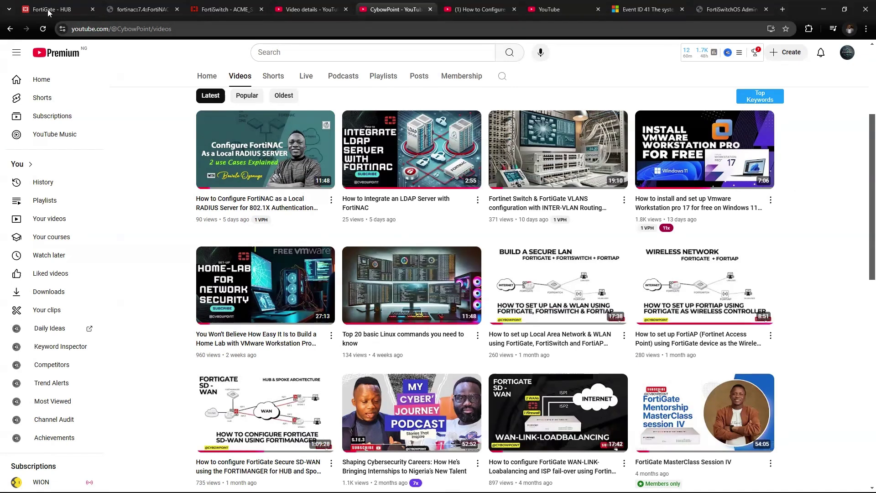
{"action": "left_click", "coordinate": [210, 10]}
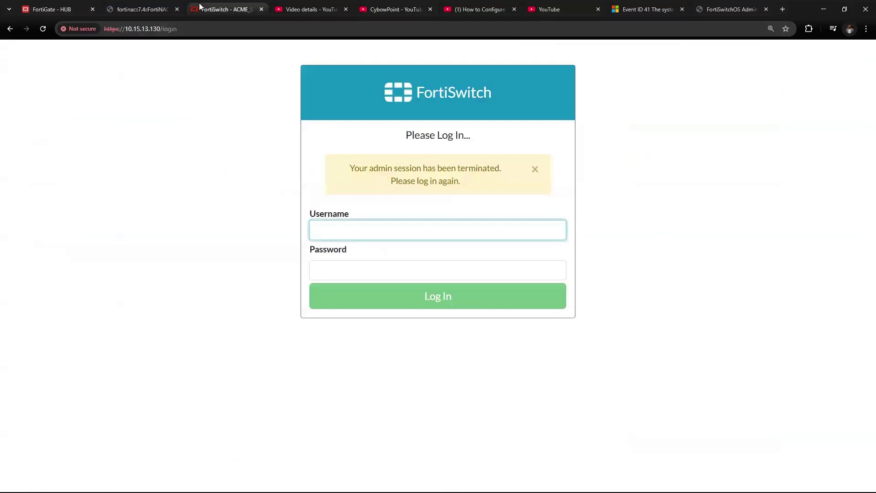
{"action": "left_click", "coordinate": [144, 9]}
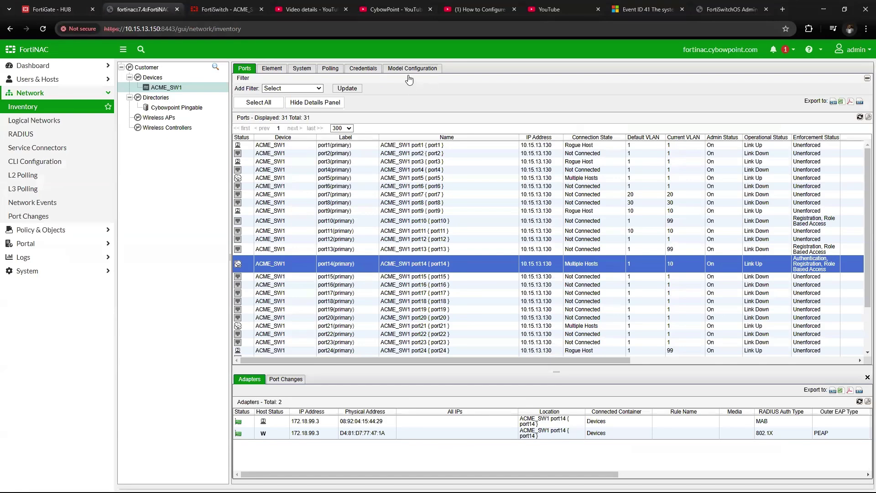
Rename the prod logical network to production.
{"action": "left_click", "coordinate": [52, 121]}
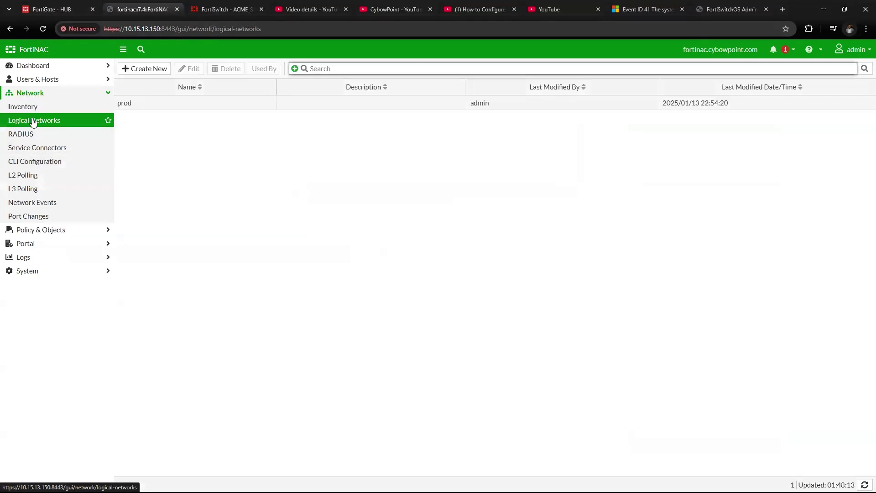
{"action": "left_click", "coordinate": [162, 106]}
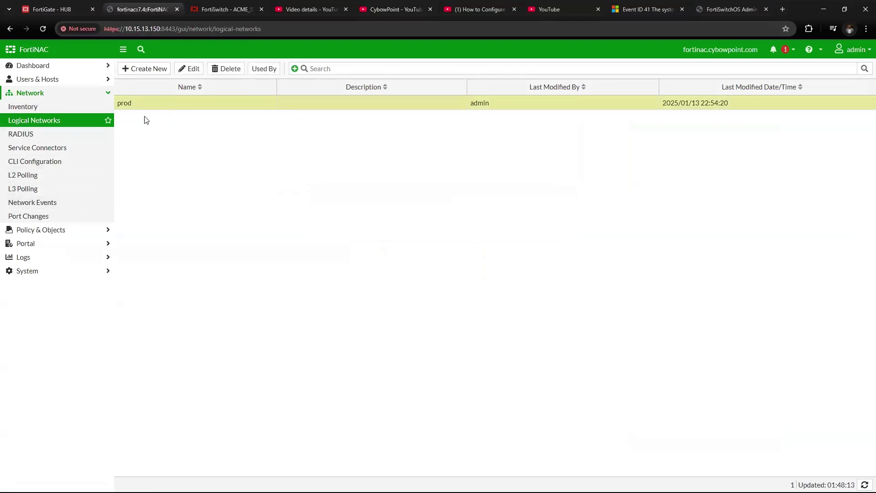
{"action": "left_click", "coordinate": [188, 69]}
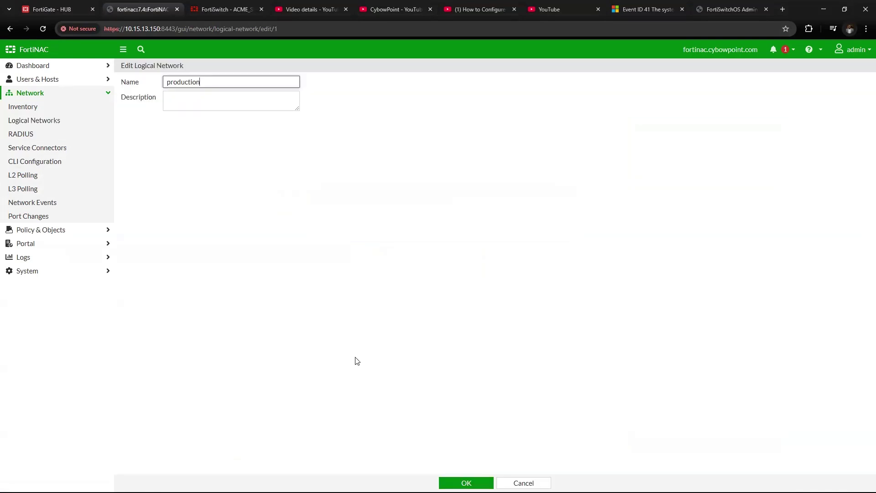
{"action": "left_click", "coordinate": [466, 482]}
Create a logical network named Contractors, fixing its mistyped capital O.
{"action": "left_click", "coordinate": [149, 69]}
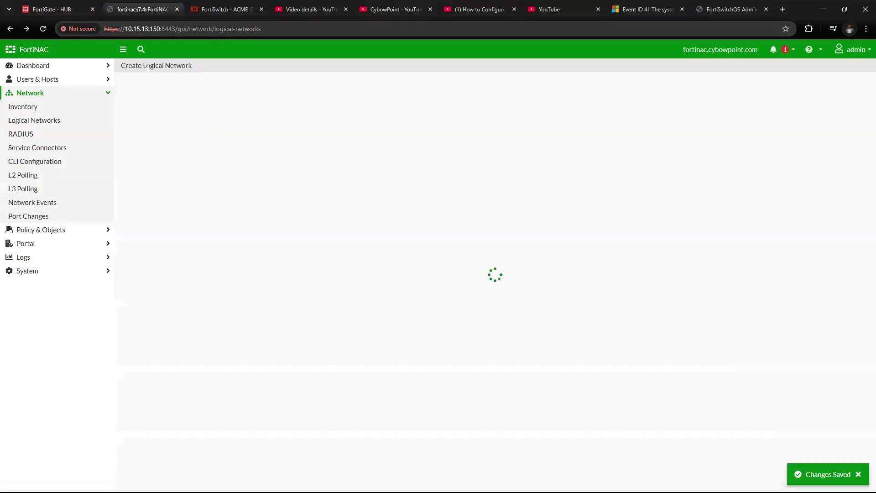
{"action": "left_click", "coordinate": [214, 81]}
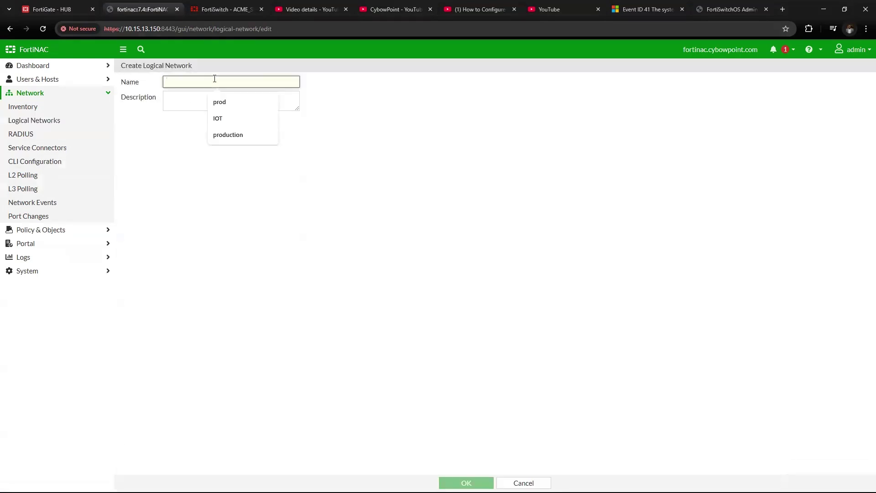
{"action": "type", "text": "COnt"}
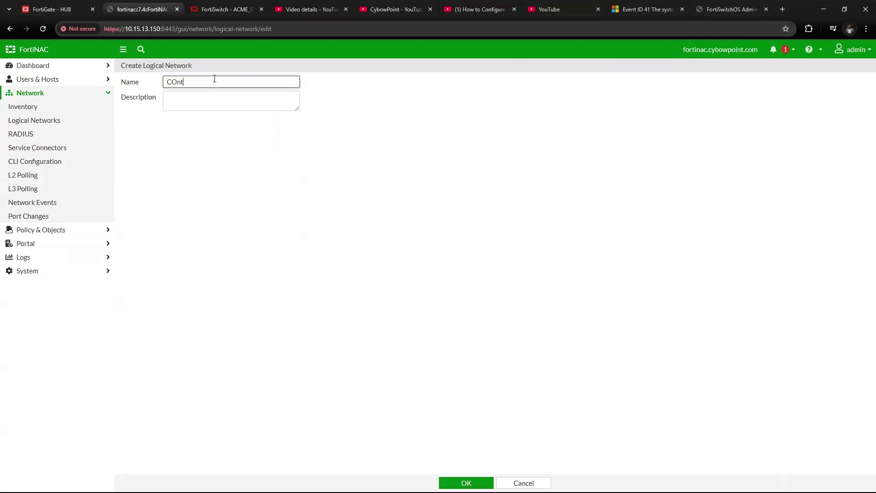
{"action": "type", "text": "ractors"}
{"action": "left_click", "coordinate": [175, 82]}
{"action": "key", "text": "BackSpace"}
{"action": "type", "text": "o"}
{"action": "left_click", "coordinate": [466, 482]}
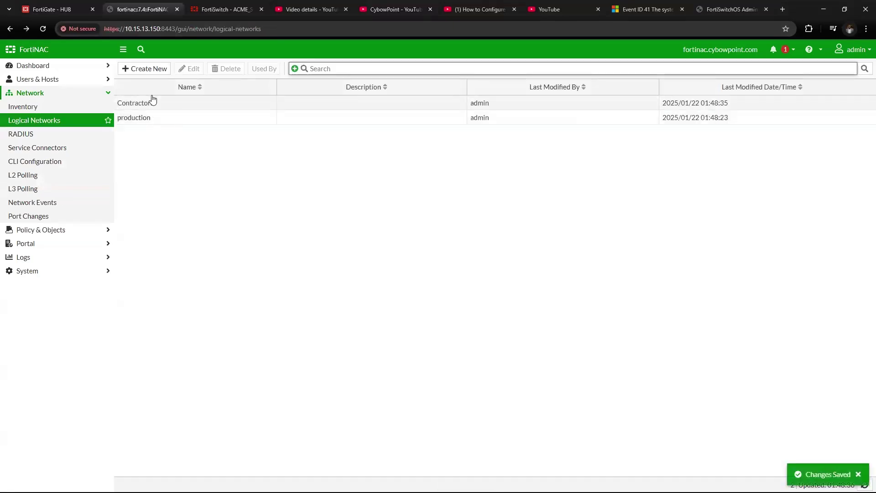
Create a logical network named IOT, then select production in the list.
{"action": "left_click", "coordinate": [152, 73]}
{"action": "left_click", "coordinate": [206, 83]}
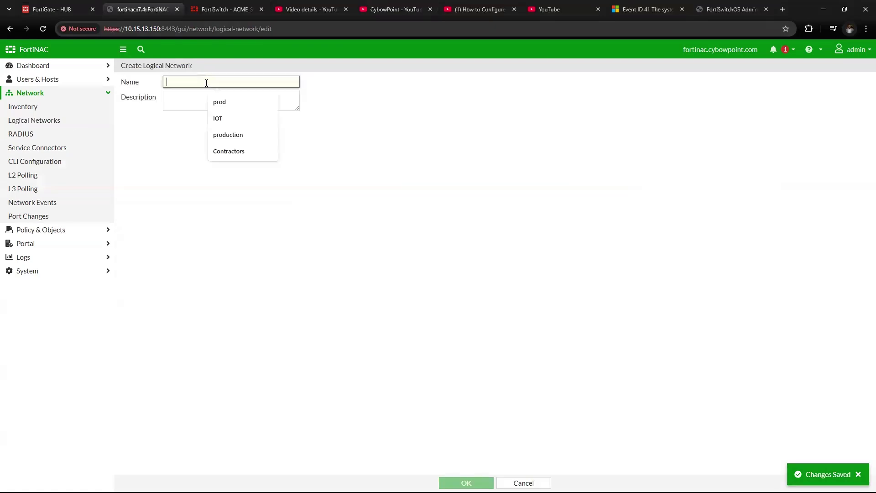
{"action": "type", "text": "IOT"}
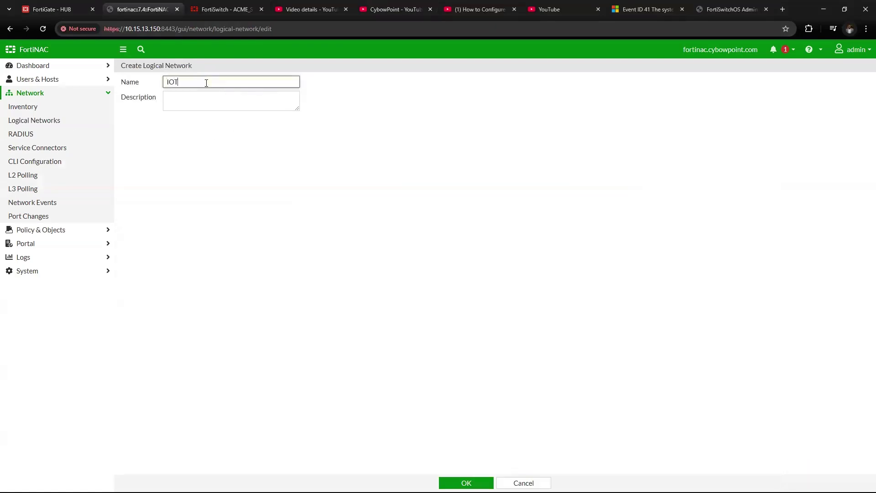
{"action": "left_click", "coordinate": [466, 482]}
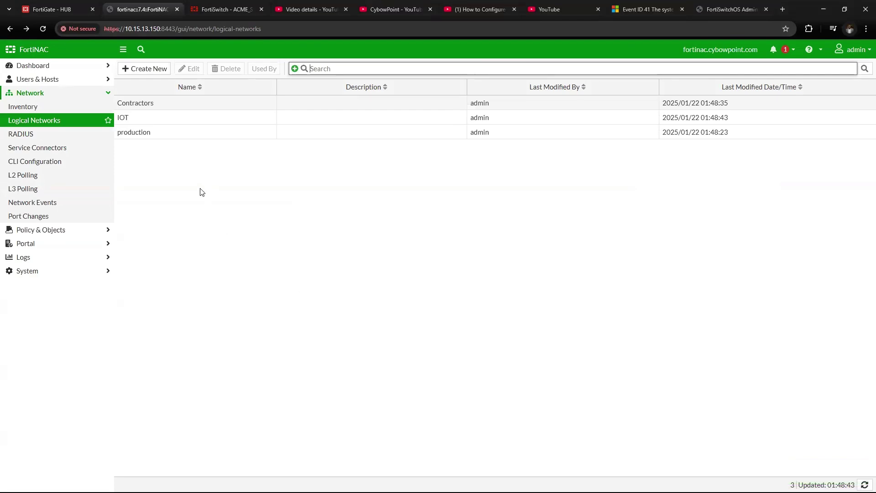
{"action": "left_click", "coordinate": [178, 142]}
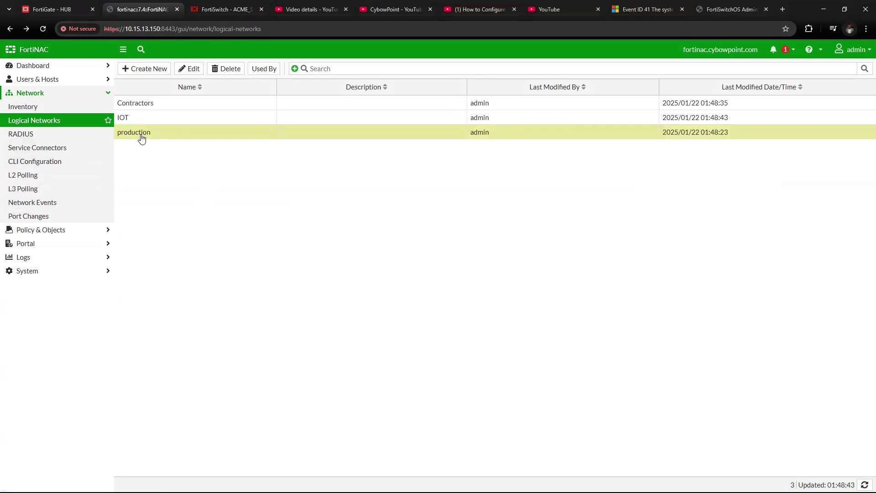
Open ACME_SW1's port list from the Network Inventory.
{"action": "left_click", "coordinate": [51, 107]}
{"action": "left_click", "coordinate": [130, 87]}
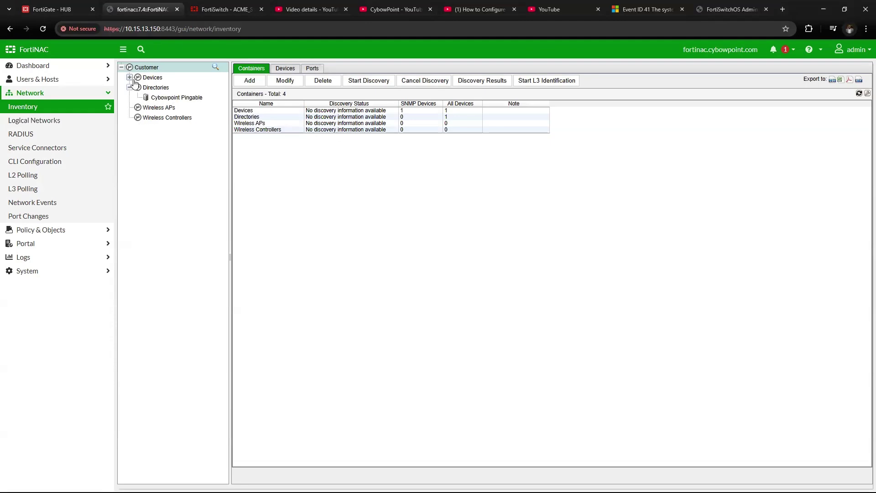
{"action": "left_click", "coordinate": [129, 77]}
{"action": "left_click", "coordinate": [167, 88]}
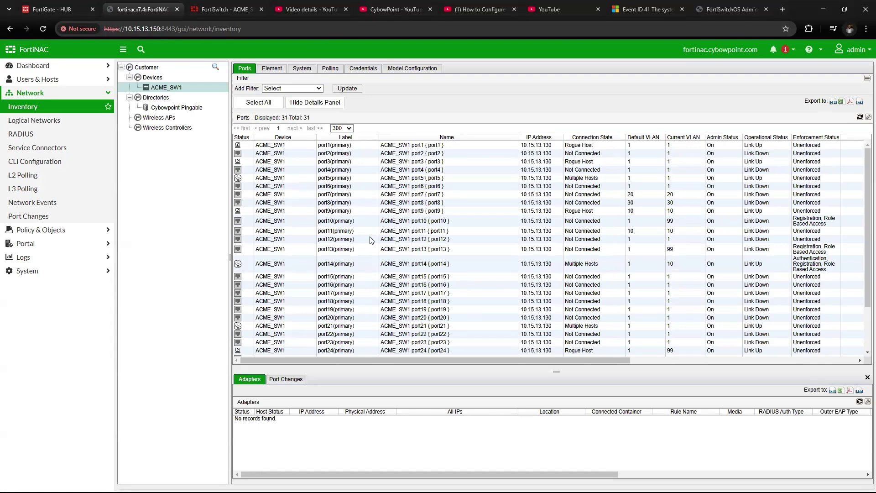
Save ACME_SW1's Model Configuration with production enforced on VLAN 10, then return to Ports.
{"action": "left_click", "coordinate": [392, 72]}
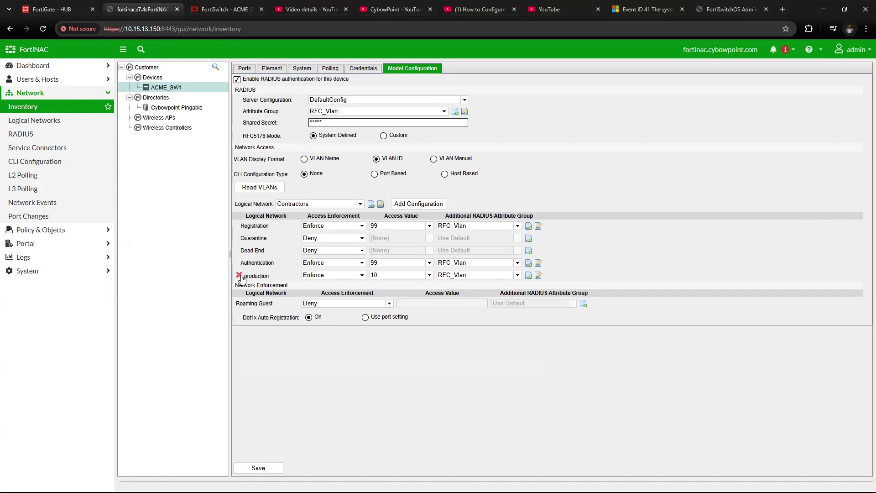
{"action": "left_click_drag", "start_coordinate": [245, 276], "coordinate": [271, 278]}
{"action": "mouse_move", "coordinate": [512, 281]}
{"action": "left_click", "coordinate": [275, 473]}
{"action": "left_click", "coordinate": [253, 68]}
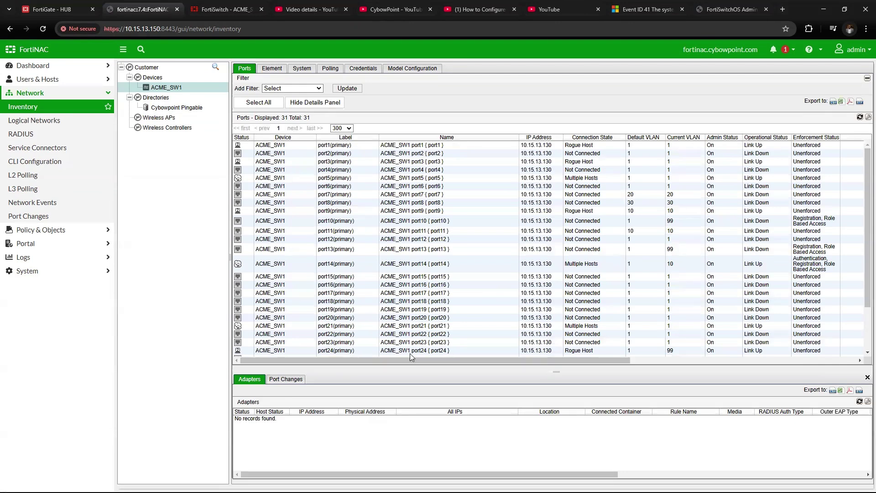
Add port14 to the Reset Forced Registration group through its Group Membership.
{"action": "scroll", "coordinate": [406, 270], "scroll_direction": "down", "scroll_amount": 3}
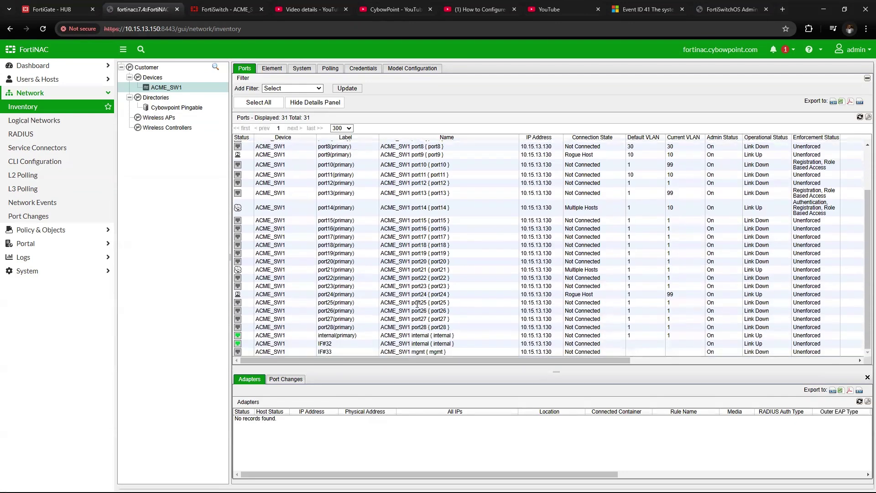
{"action": "scroll", "coordinate": [417, 303], "scroll_direction": "up", "scroll_amount": 2}
{"action": "left_click", "coordinate": [398, 253]}
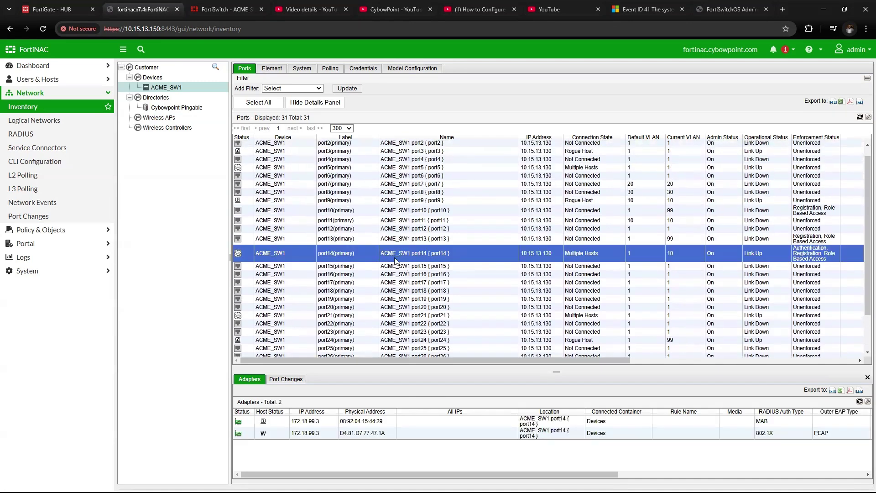
{"action": "right_click", "coordinate": [318, 252]}
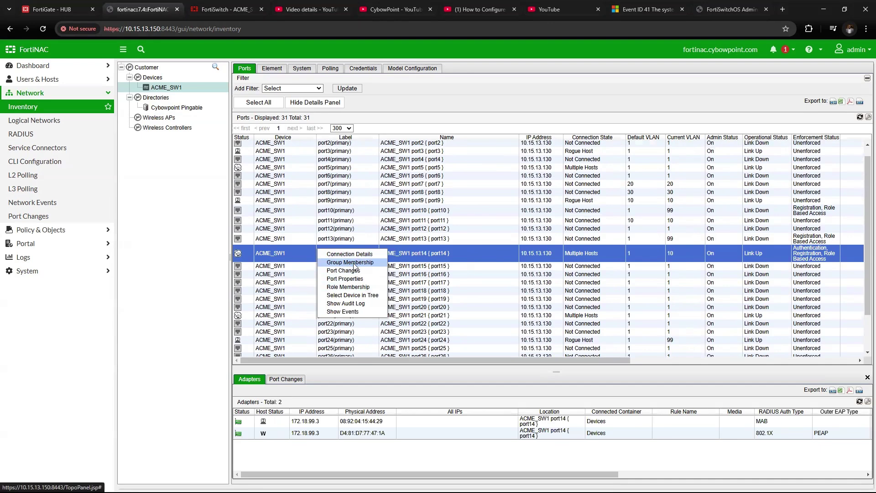
{"action": "left_click", "coordinate": [351, 265]}
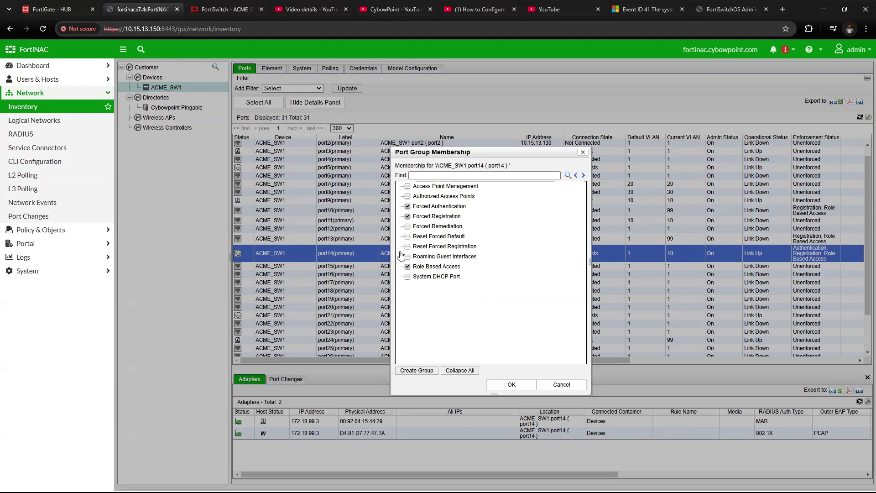
{"action": "left_click", "coordinate": [407, 246]}
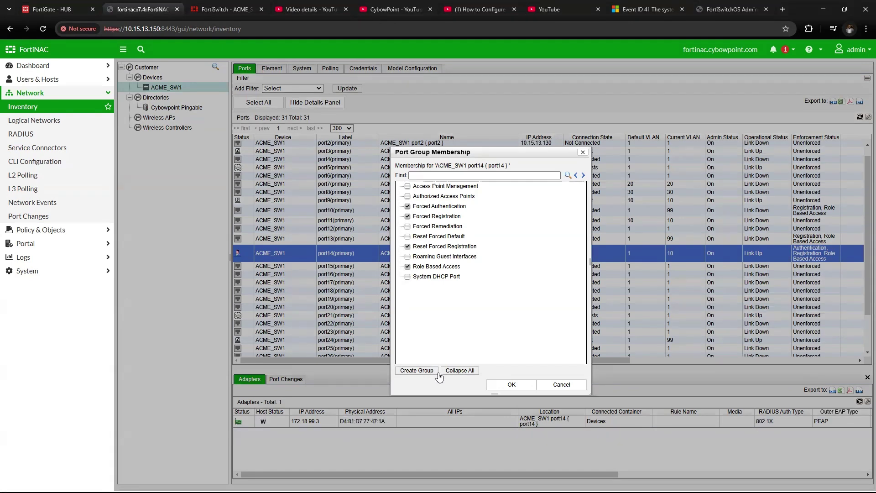
{"action": "left_click", "coordinate": [502, 385]}
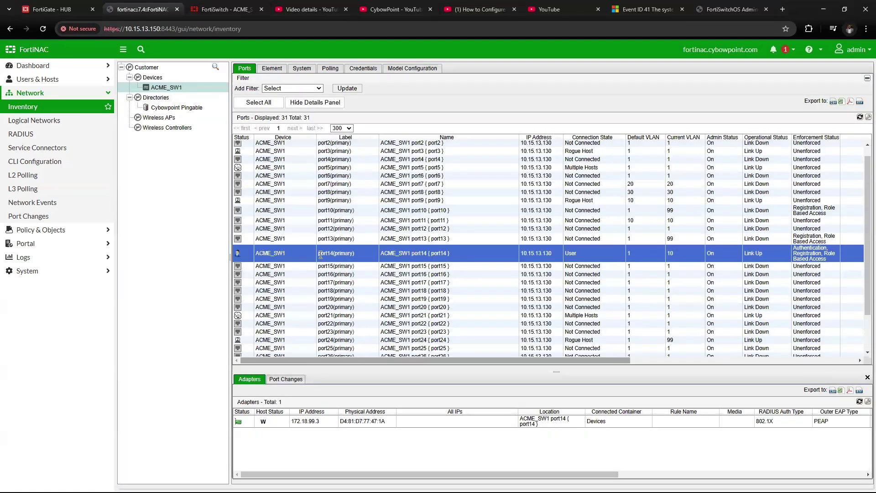
{"action": "right_click", "coordinate": [320, 255]}
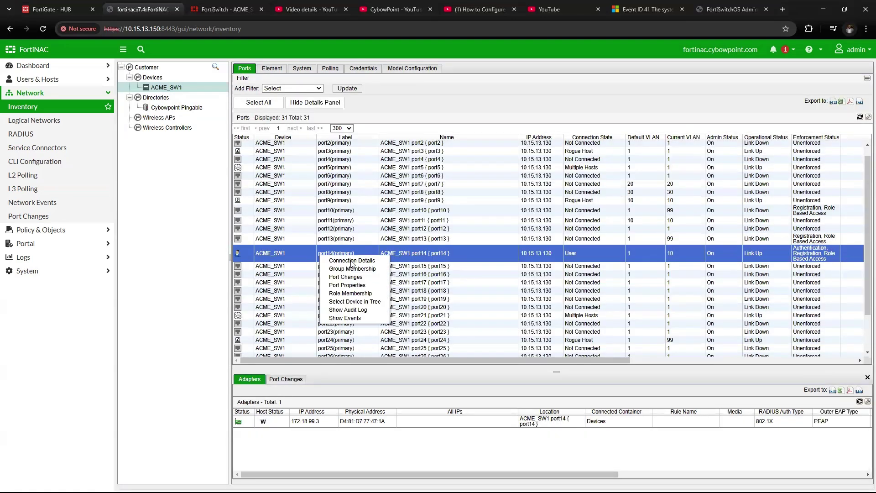
{"action": "left_click", "coordinate": [346, 286]}
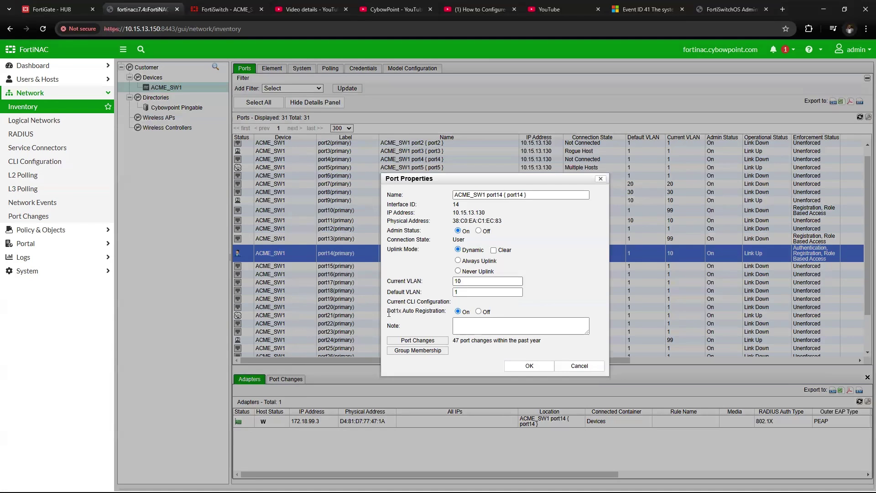
{"action": "left_click_drag", "start_coordinate": [389, 313], "coordinate": [430, 311]}
{"action": "left_click", "coordinate": [527, 366]}
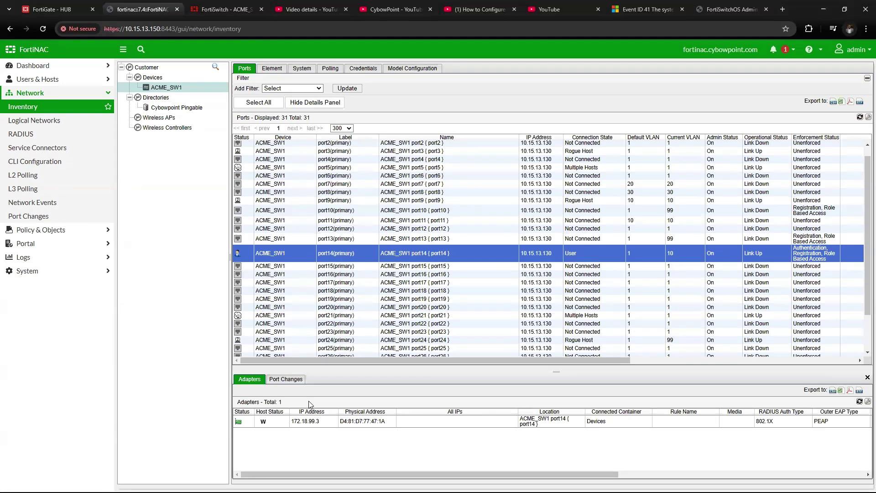
Log in to FortiSwitch and re-save the FNAC RADIUS server (10.15.13.150, port 1812).
{"action": "left_click", "coordinate": [208, 10]}
{"action": "type", "text": "admin"}
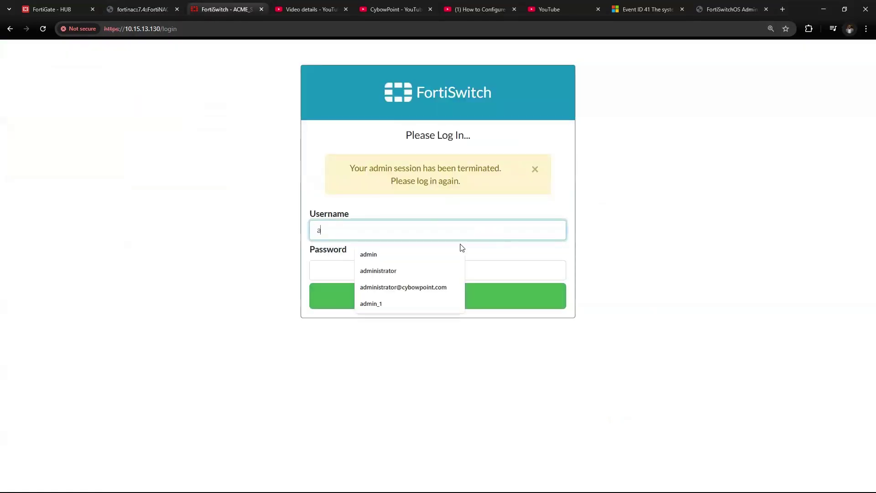
{"action": "key", "text": "Return"}
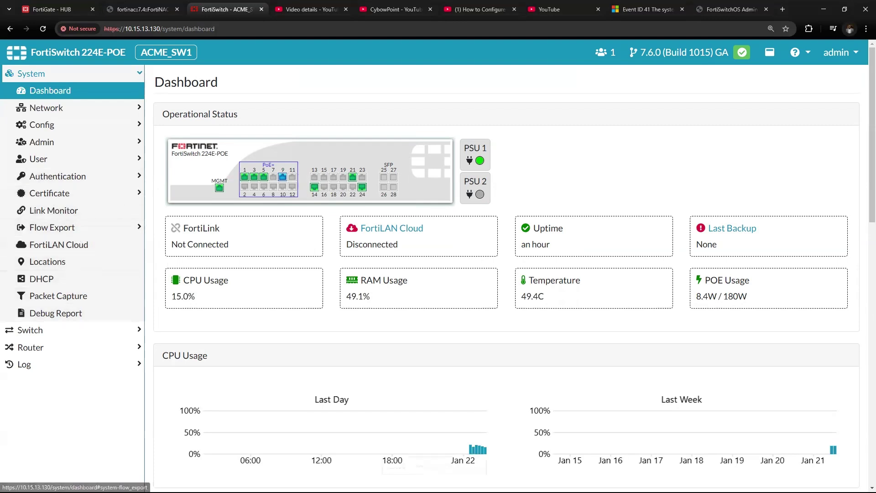
{"action": "left_click", "coordinate": [62, 179]}
{"action": "left_click", "coordinate": [73, 211]}
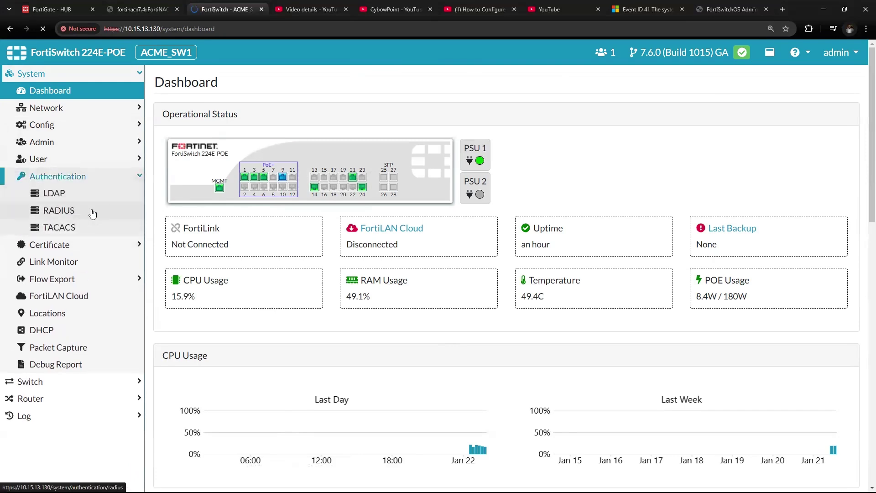
{"action": "left_click", "coordinate": [736, 159]}
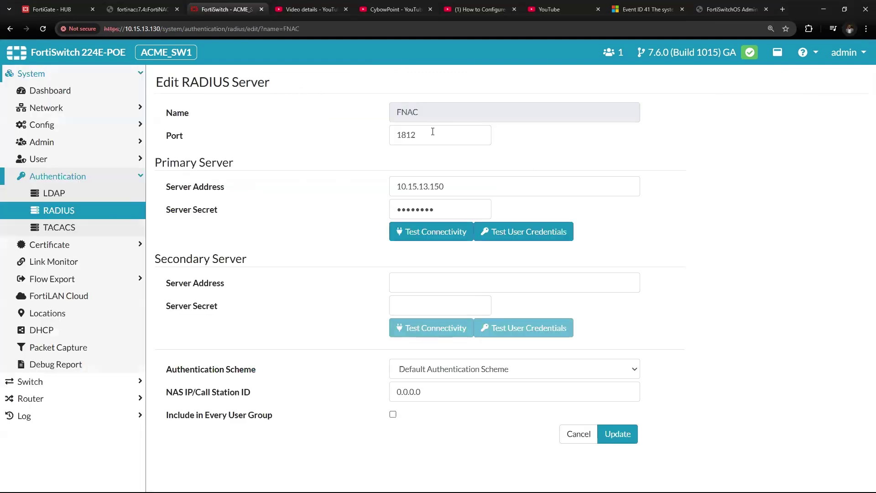
{"action": "left_click", "coordinate": [628, 438]}
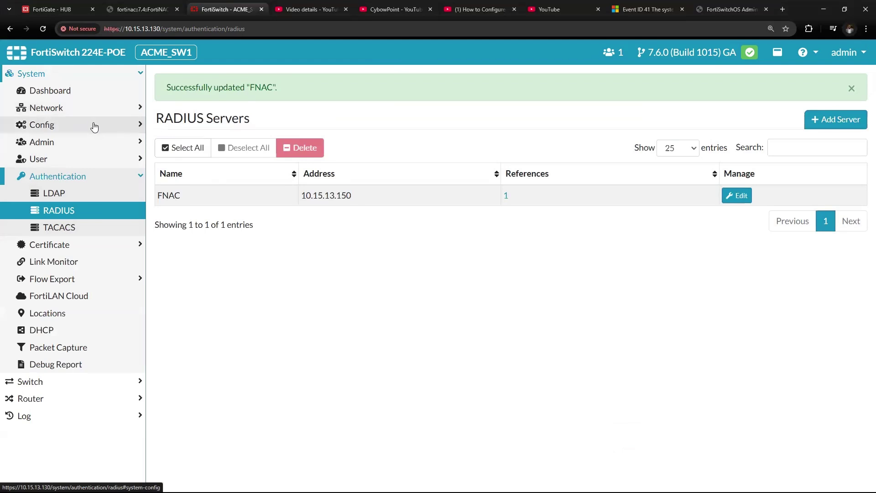
Open port14's settings from the FortiSwitch Interfaces list.
{"action": "left_click", "coordinate": [80, 382]}
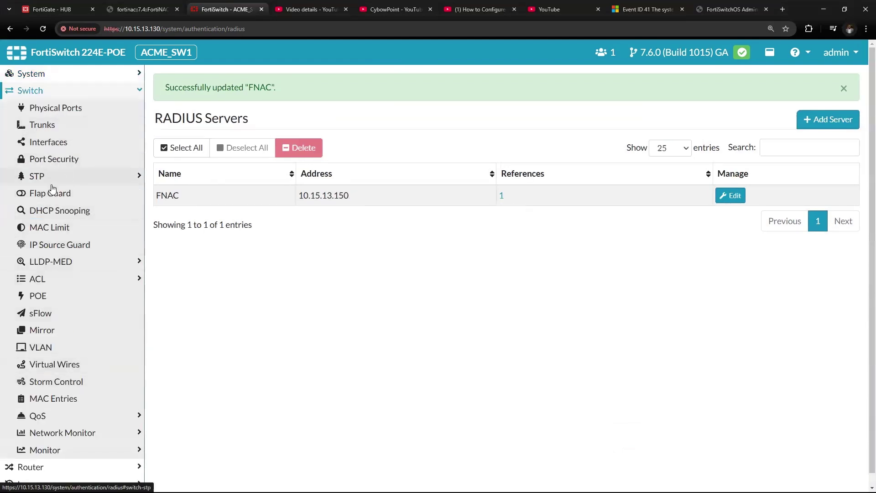
{"action": "left_click", "coordinate": [109, 191]}
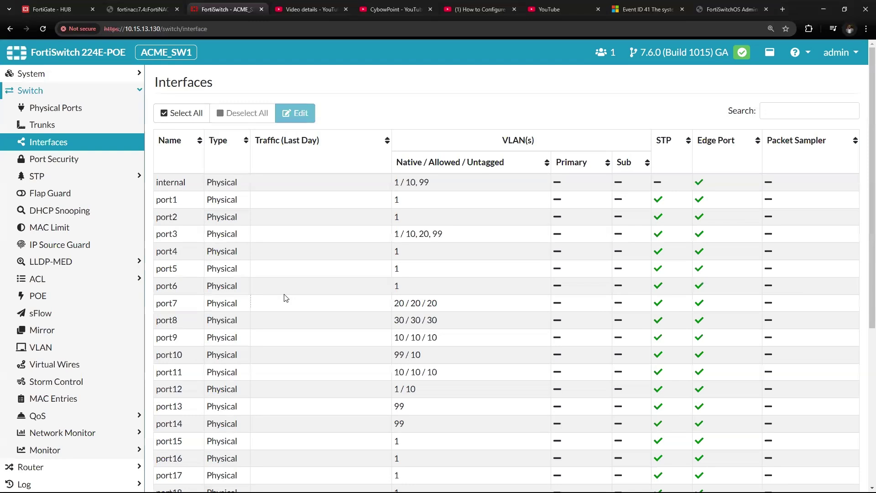
{"action": "scroll", "coordinate": [283, 297], "scroll_direction": "down", "scroll_amount": 3}
{"action": "left_click", "coordinate": [301, 291]}
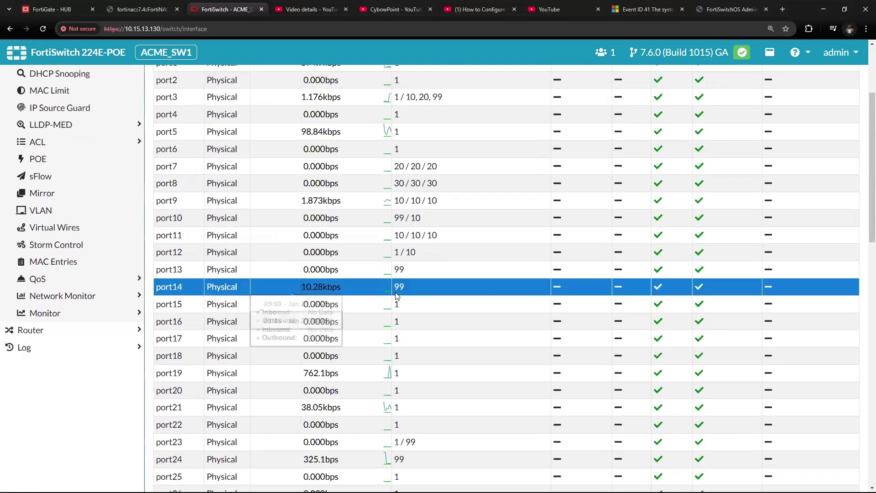
{"action": "right_click", "coordinate": [313, 296]}
{"action": "key", "text": "Escape"}
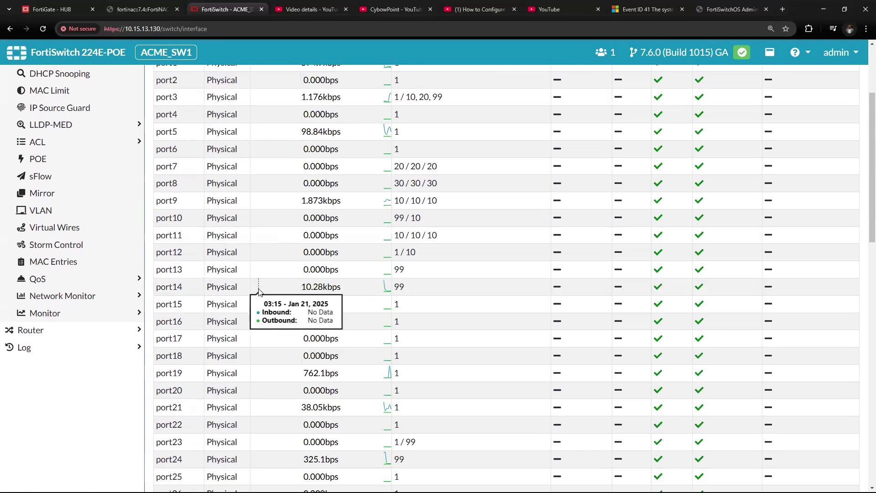
{"action": "left_click", "coordinate": [258, 291]}
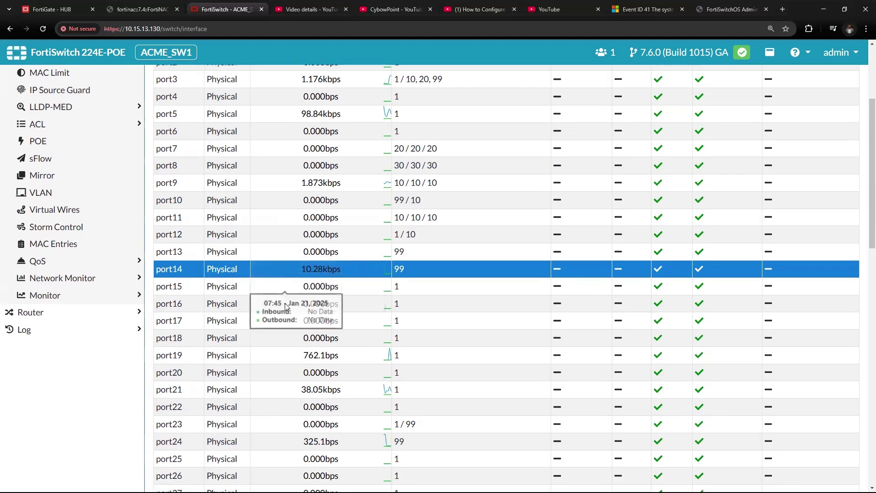
{"action": "scroll", "coordinate": [285, 303], "scroll_direction": "up", "scroll_amount": 3}
{"action": "left_click", "coordinate": [295, 112]}
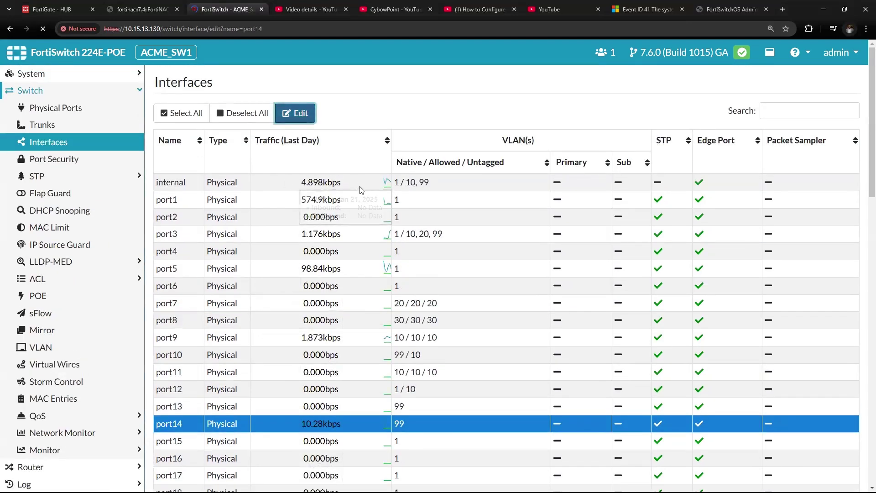
Keep port14 on 802.1X MAC-Based security, assign the FNAC security group, and save.
{"action": "scroll", "coordinate": [338, 141], "scroll_direction": "down", "scroll_amount": 10}
{"action": "scroll", "coordinate": [387, 222], "scroll_direction": "down", "scroll_amount": 4}
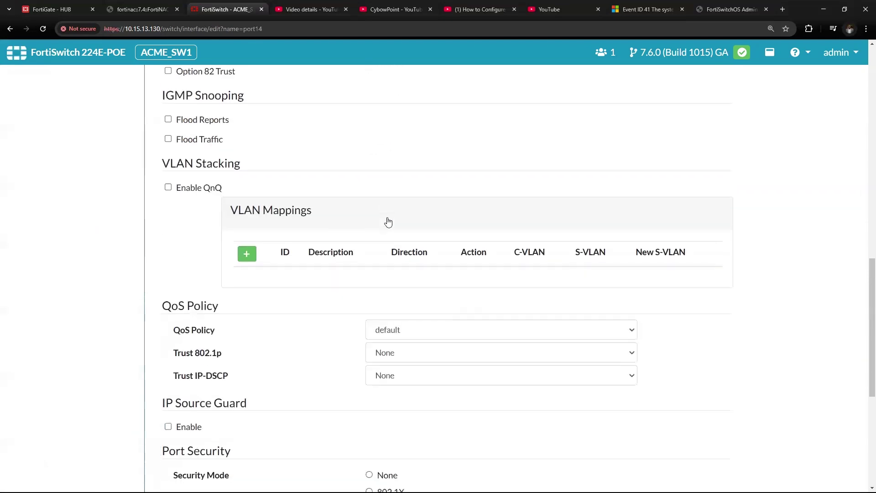
{"action": "scroll", "coordinate": [388, 222], "scroll_direction": "down", "scroll_amount": 6}
{"action": "left_click_drag", "start_coordinate": [175, 192], "coordinate": [229, 191]}
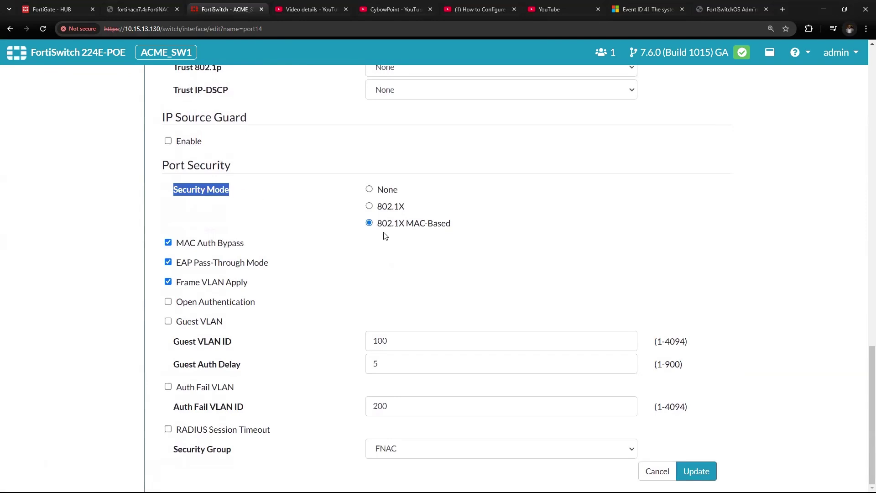
{"action": "left_click_drag", "start_coordinate": [374, 228], "coordinate": [455, 232]}
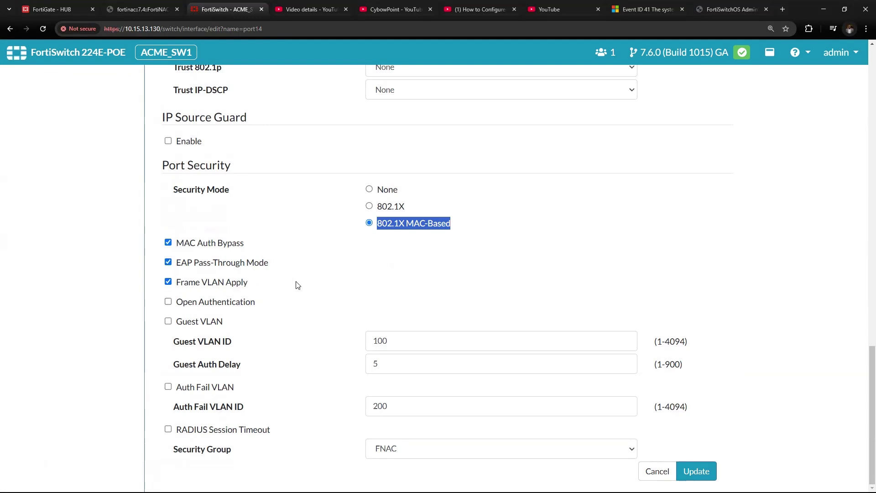
{"action": "scroll", "coordinate": [305, 315], "scroll_direction": "up", "scroll_amount": 3}
{"action": "scroll", "coordinate": [306, 315], "scroll_direction": "up", "scroll_amount": 3}
{"action": "scroll", "coordinate": [303, 313], "scroll_direction": "down", "scroll_amount": 6}
{"action": "left_click_drag", "start_coordinate": [172, 455], "coordinate": [223, 456]}
{"action": "left_click", "coordinate": [568, 452]}
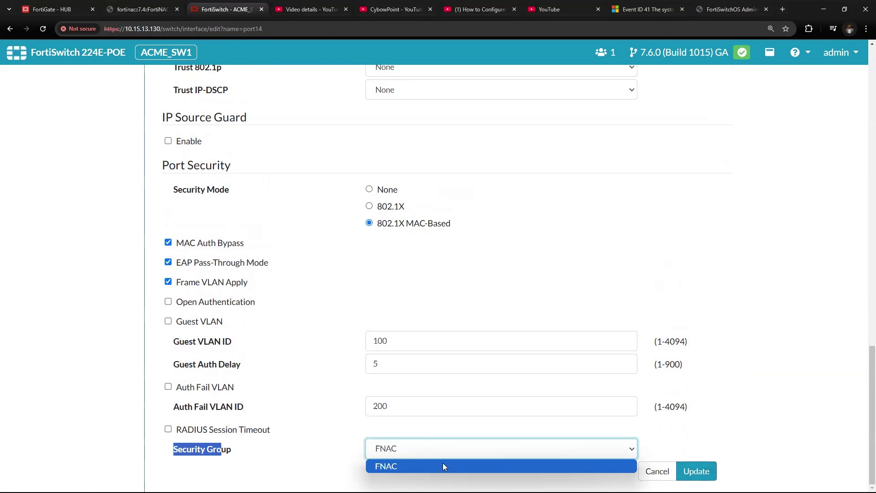
{"action": "left_click", "coordinate": [401, 466]}
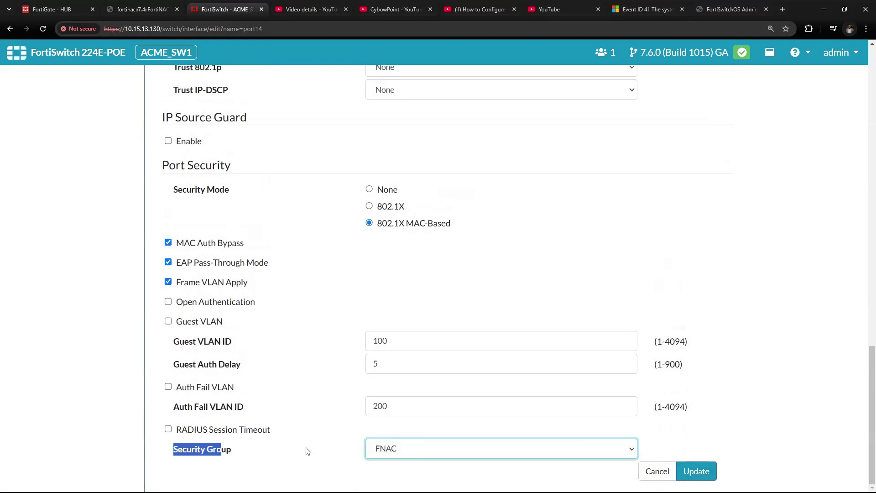
{"action": "left_click", "coordinate": [689, 471]}
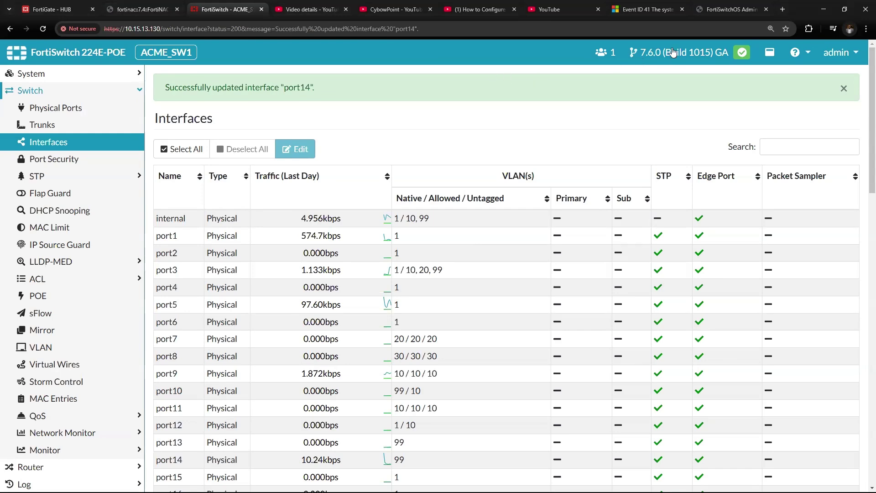
Open the FortiSwitch CLI console and zoom the browser page to 200%.
{"action": "left_click", "coordinate": [775, 54]}
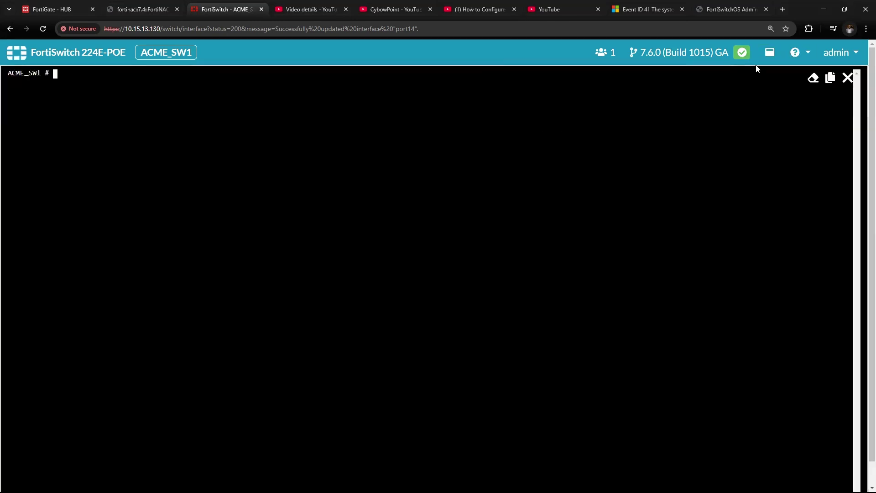
{"action": "left_click", "coordinate": [866, 29]}
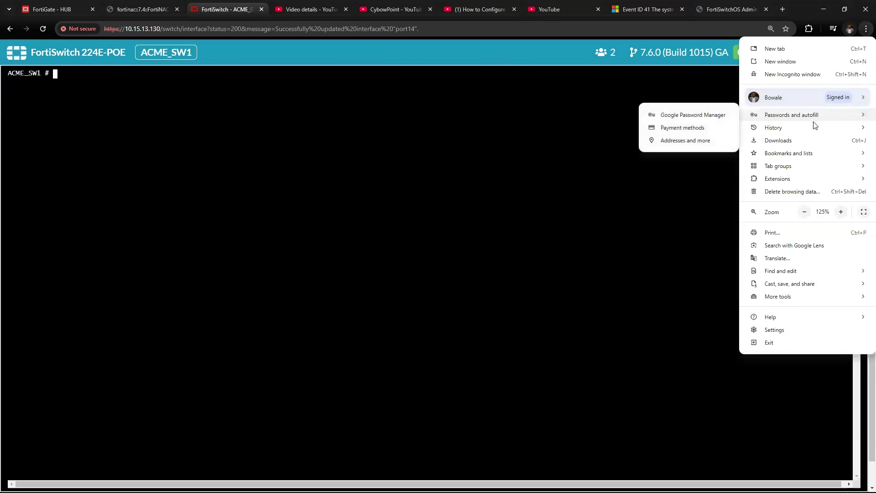
{"action": "left_click", "coordinate": [840, 212]}
{"action": "left_click", "coordinate": [840, 212]}
{"action": "left_click", "coordinate": [840, 212]}
{"action": "left_click", "coordinate": [531, 180]}
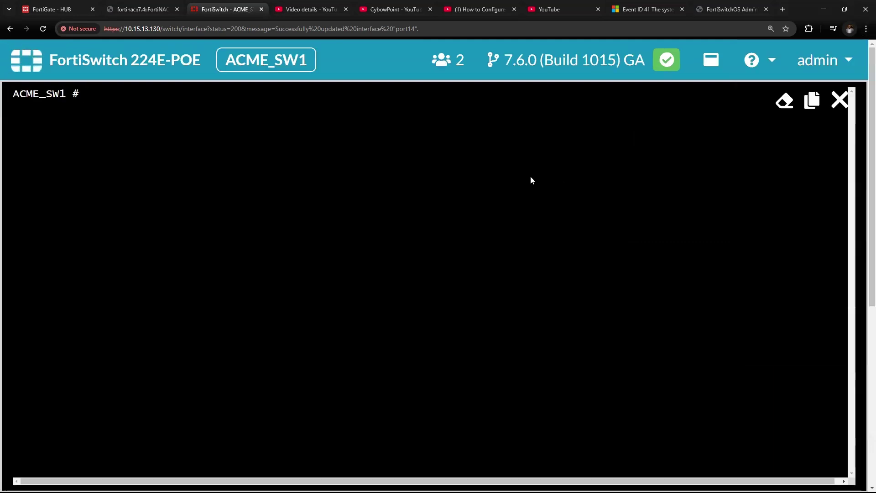
Enable radius-coa on the FNAC RADIUS entry via config user radius, then close the console.
{"action": "type", "text": "config user radius"}
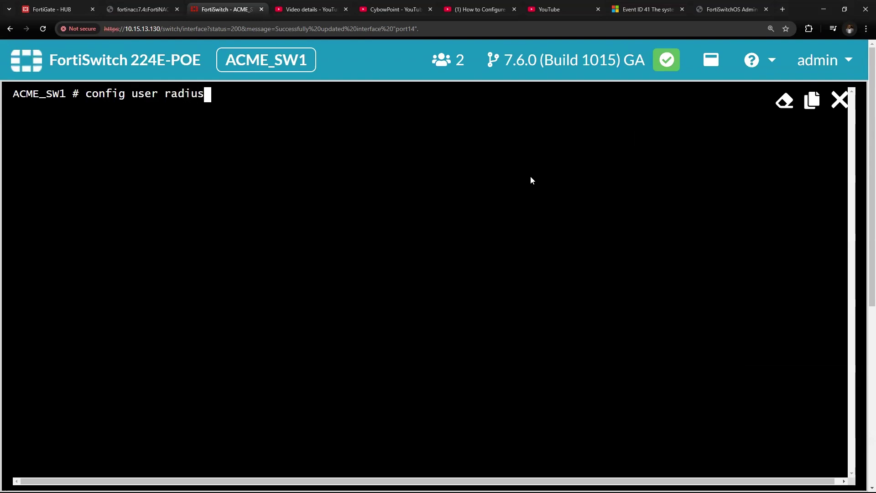
{"action": "key", "text": "Return"}
{"action": "type", "text": "edit"}
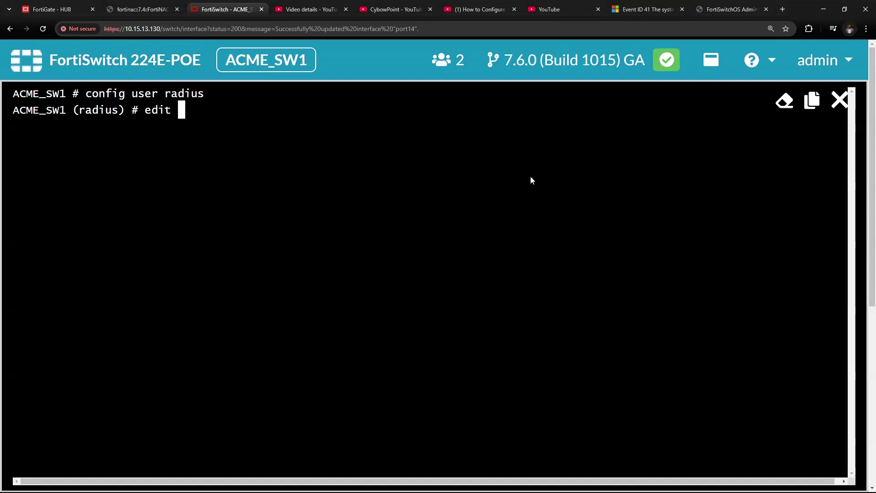
{"action": "key", "text": "question"}
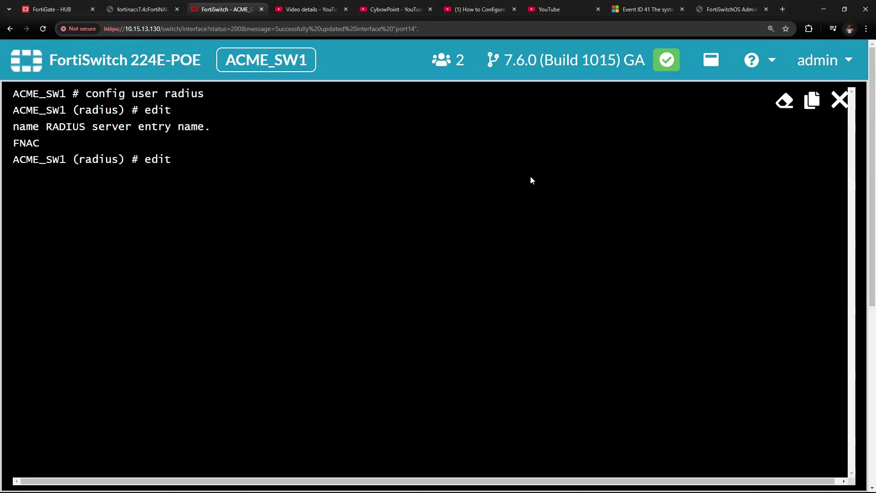
{"action": "type", "text": "FNAC"}
{"action": "key", "text": "Return"}
{"action": "type", "text": "set r"}
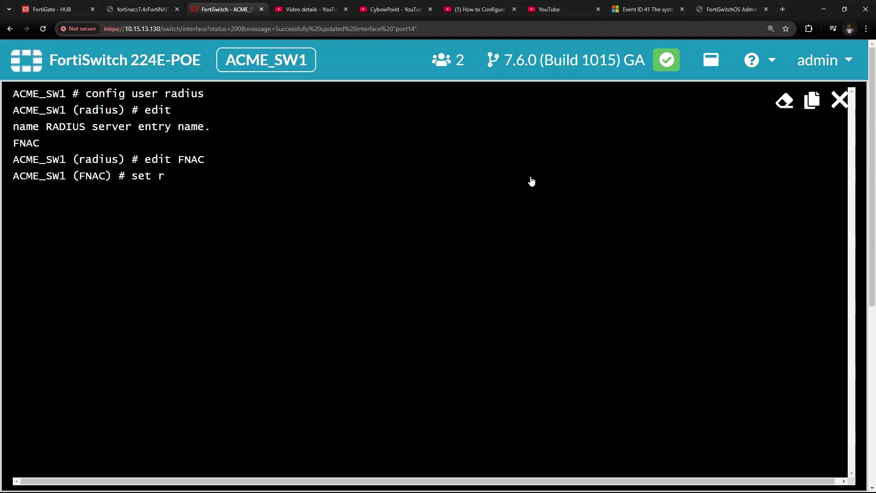
{"action": "type", "text": "adius-coa"}
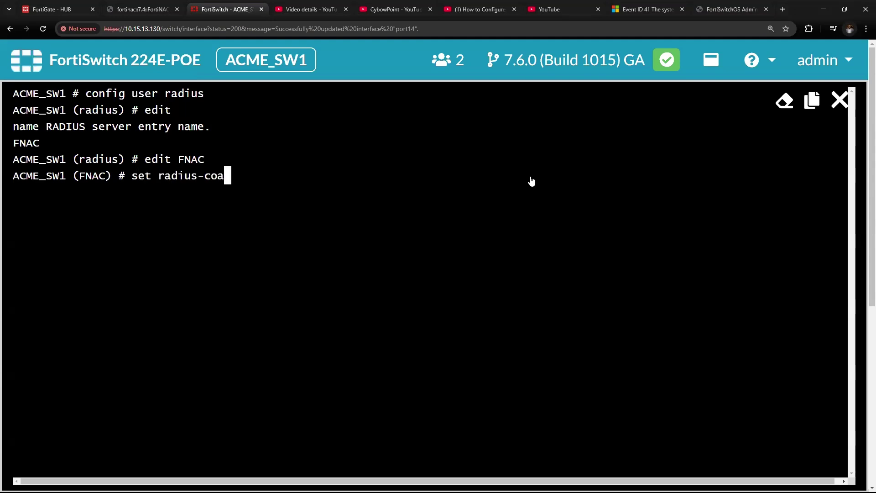
{"action": "type", "text": " enable"}
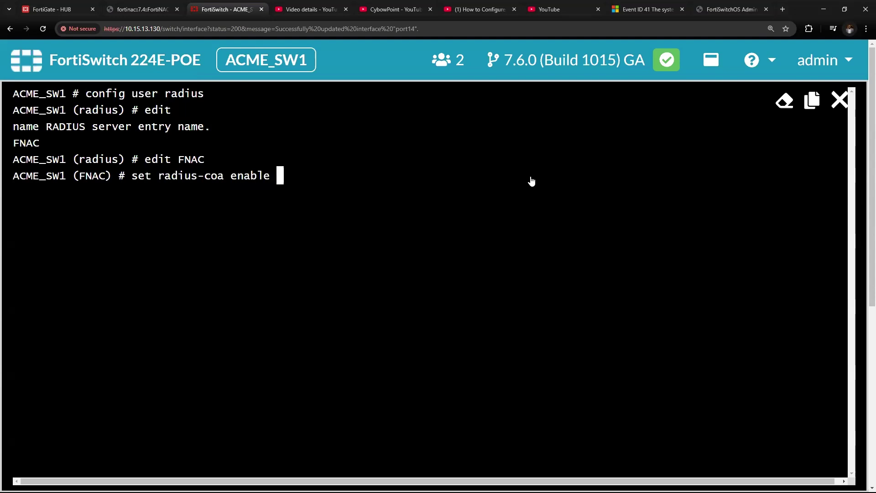
{"action": "key", "text": "Return"}
{"action": "type", "text": "end"}
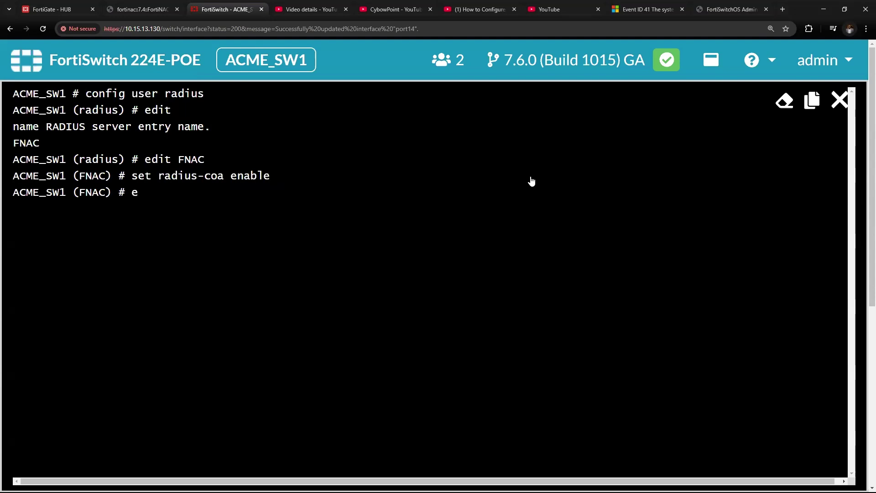
{"action": "key", "text": "Return"}
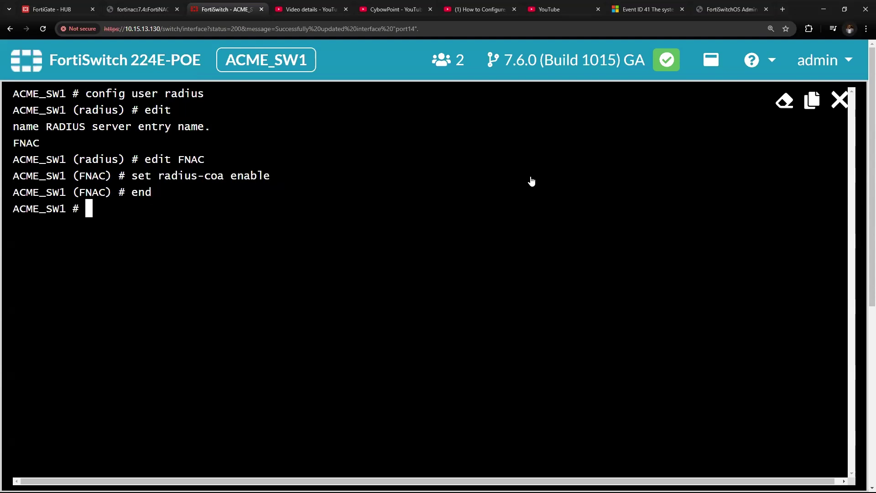
{"action": "left_click", "coordinate": [839, 99]}
{"action": "left_click", "coordinate": [866, 29]}
Reset the browser page zoom to normal size and return to the FortiNAC tab.
{"action": "left_click", "coordinate": [805, 212]}
{"action": "left_click", "coordinate": [804, 212]}
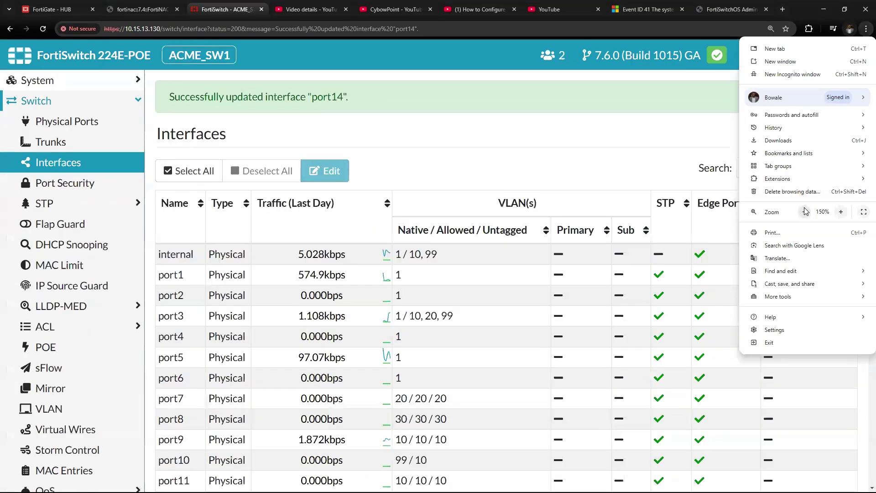
{"action": "left_click", "coordinate": [805, 212]}
{"action": "left_click", "coordinate": [804, 213]}
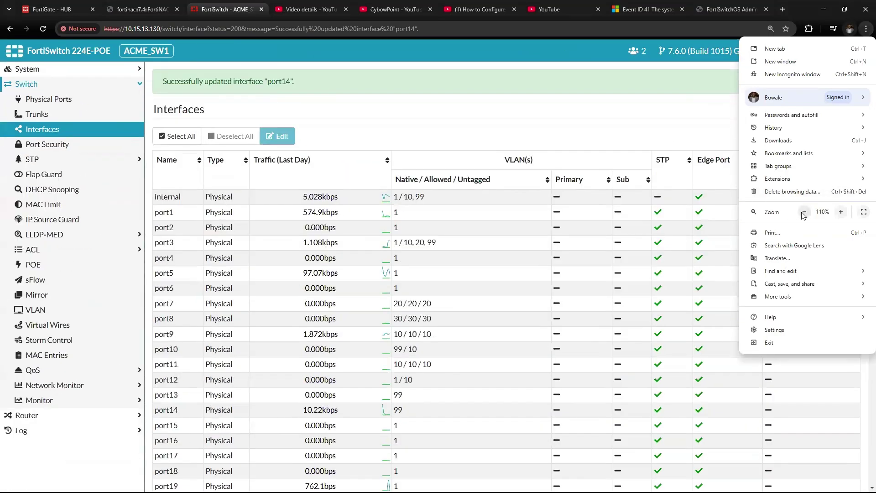
{"action": "key", "text": "ctrl+minus"}
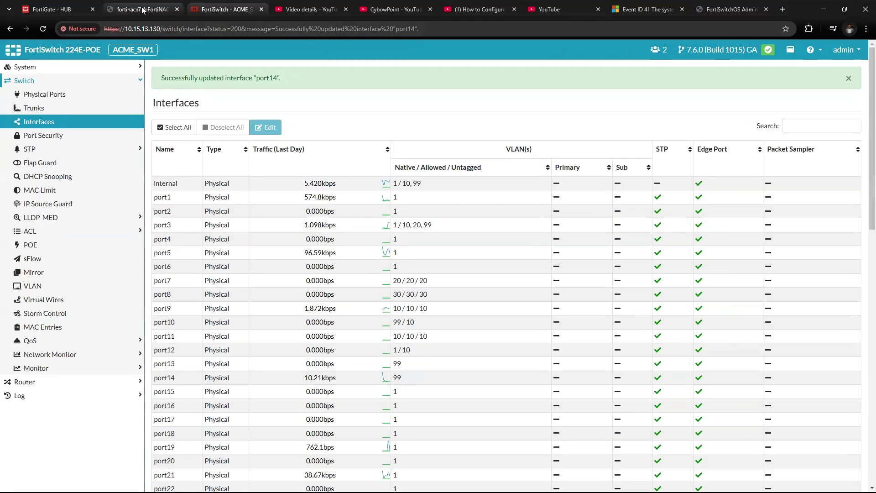
{"action": "left_click", "coordinate": [152, 11]}
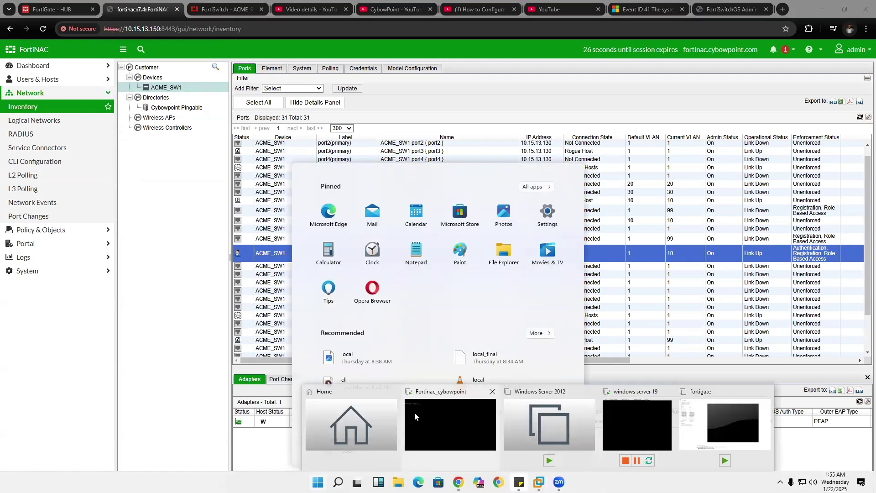
On the FortiNAC VM console, enter the appliance shell with execute enter-shell.
{"action": "left_click", "coordinate": [401, 277]}
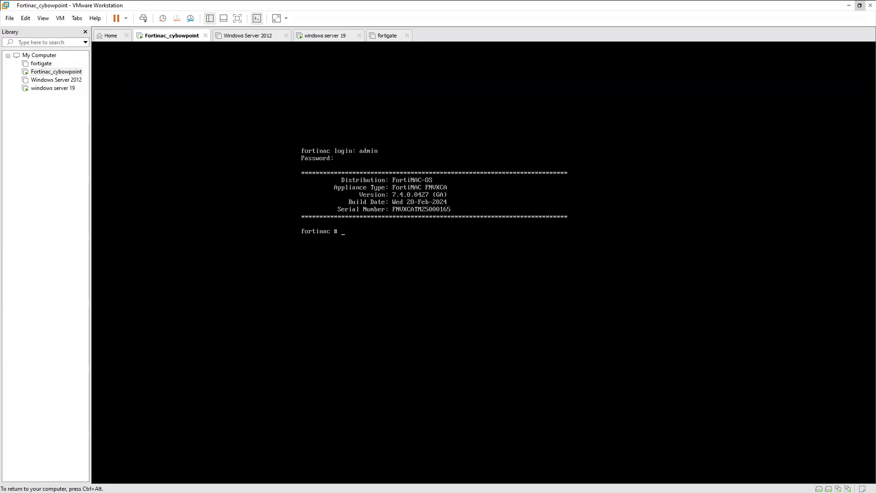
{"action": "type", "text": "ecute enter-shell"}
{"action": "key", "text": "Return"}
{"action": "key", "text": "ctrl+l"}
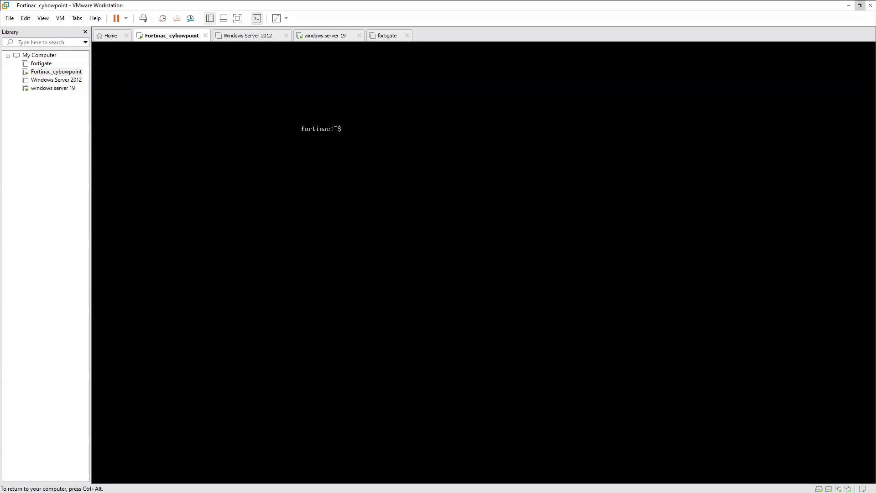
Set radiusServer.use.coa.for.disconnect to true with globaloptiontool, then exit the shell.
{"action": "type", "text": "globall"}
{"action": "type", "text": "ptiontool -name radiusServer.use"}
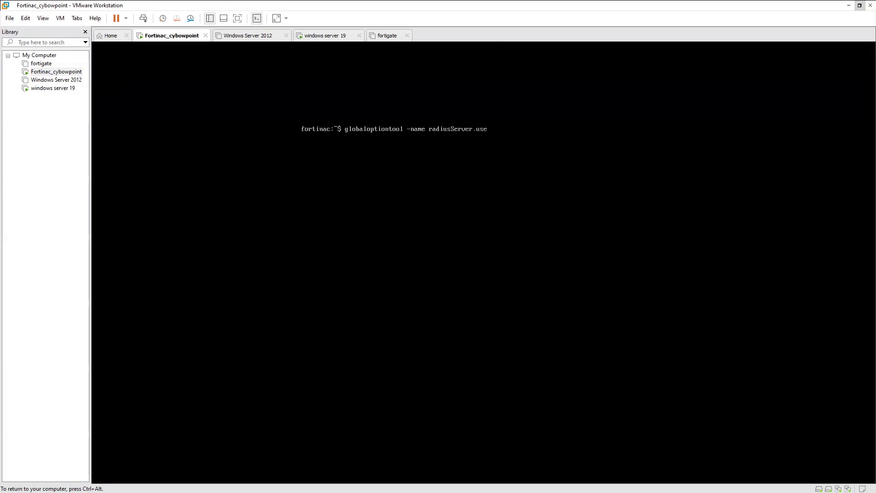
{"action": "type", "text": ".coa"}
{"action": "type", "text": ".for.disconnect -set true"}
{"action": "key", "text": "Return"}
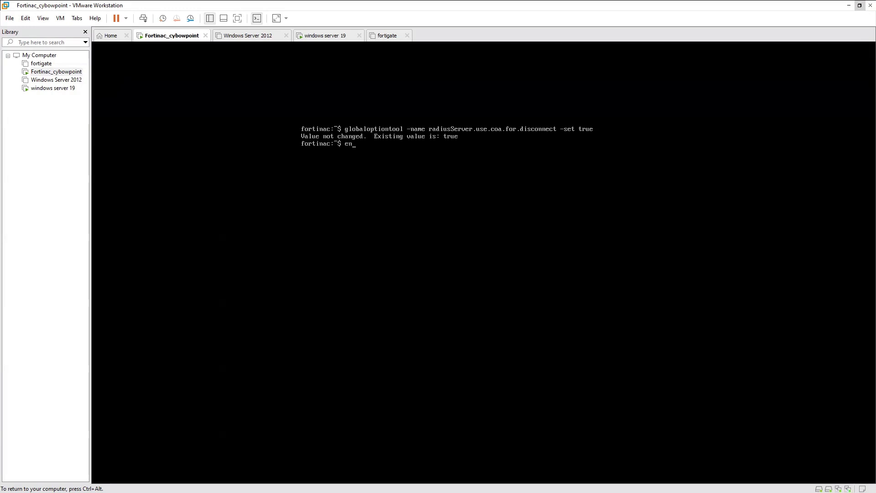
{"action": "key", "text": "Return"}
{"action": "type", "text": "exit"}
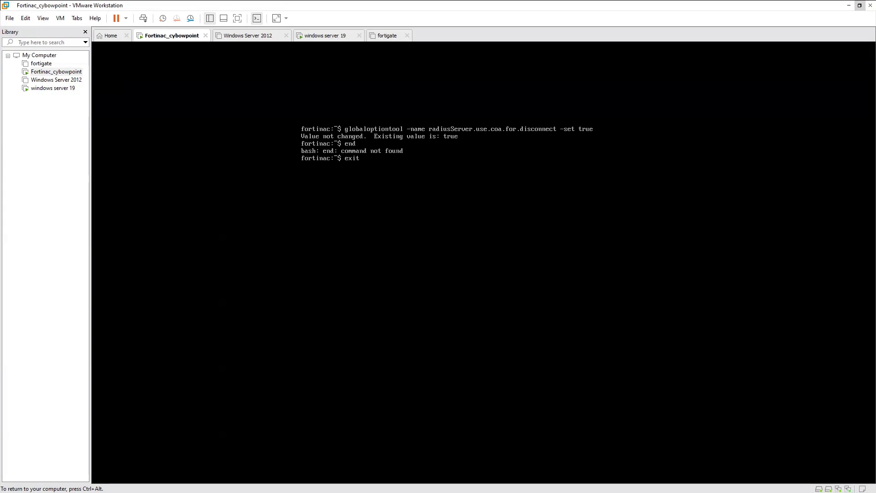
{"action": "key", "text": "Return"}
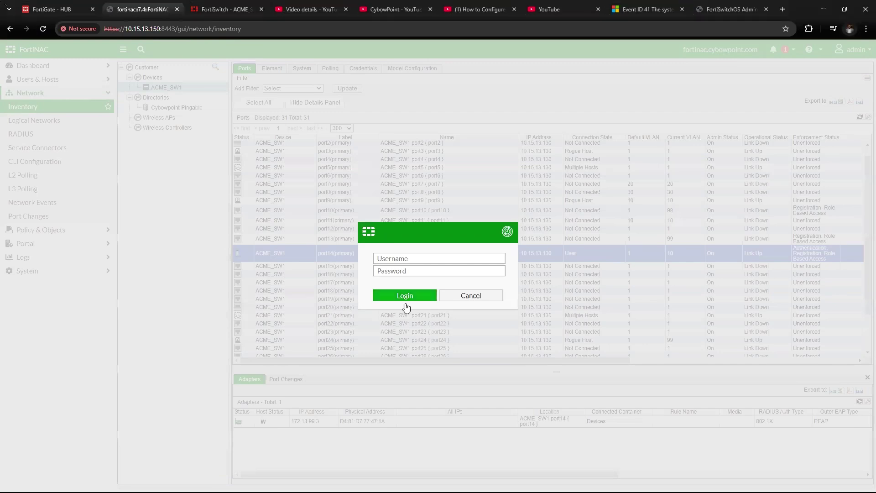
{"action": "left_click", "coordinate": [428, 258]}
Sign back in to FortiNAC with the saved administrator username and its password.
{"action": "key", "text": "Down"}
{"action": "key", "text": "Return"}
{"action": "key", "text": "Tab"}
{"action": "type", "text": "******"}
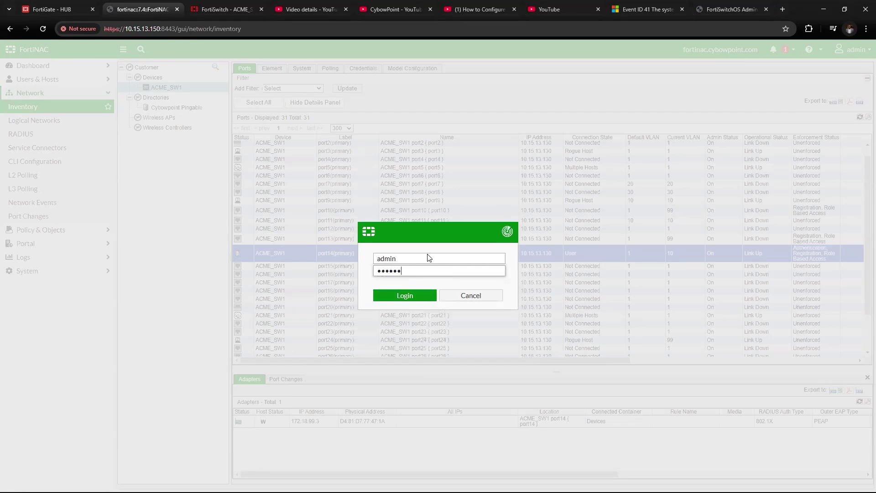
{"action": "type", "text": "********"}
{"action": "key", "text": "Return"}
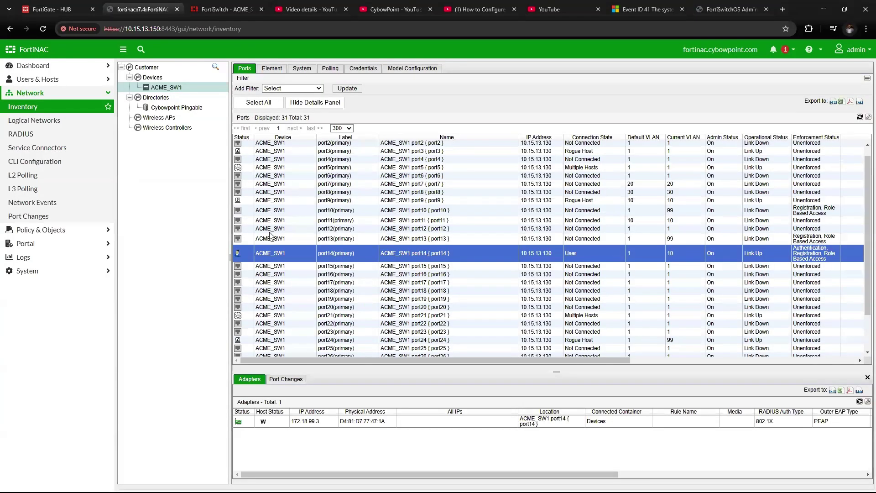
Go to Policy & Objects > User/Host Profiles and select the Radius profile.
{"action": "left_click", "coordinate": [48, 94]}
{"action": "left_click", "coordinate": [52, 82]}
{"action": "left_click", "coordinate": [53, 83]}
{"action": "left_click", "coordinate": [54, 107]}
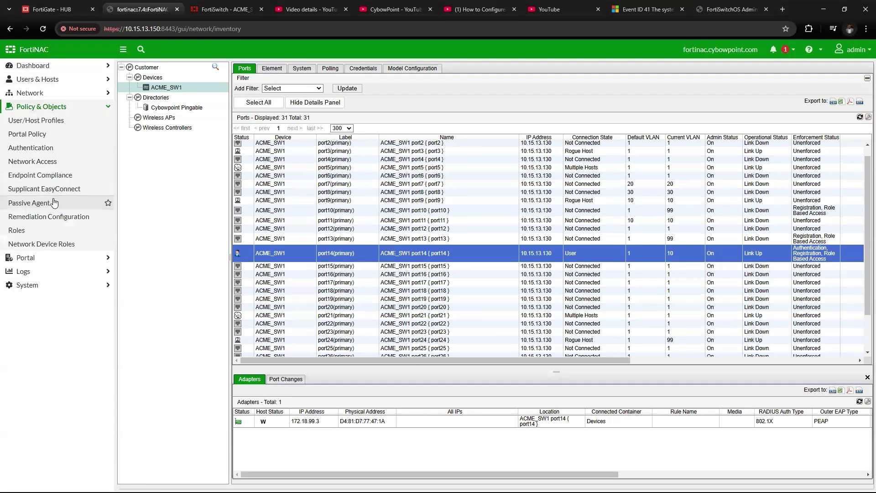
{"action": "left_click", "coordinate": [54, 123]}
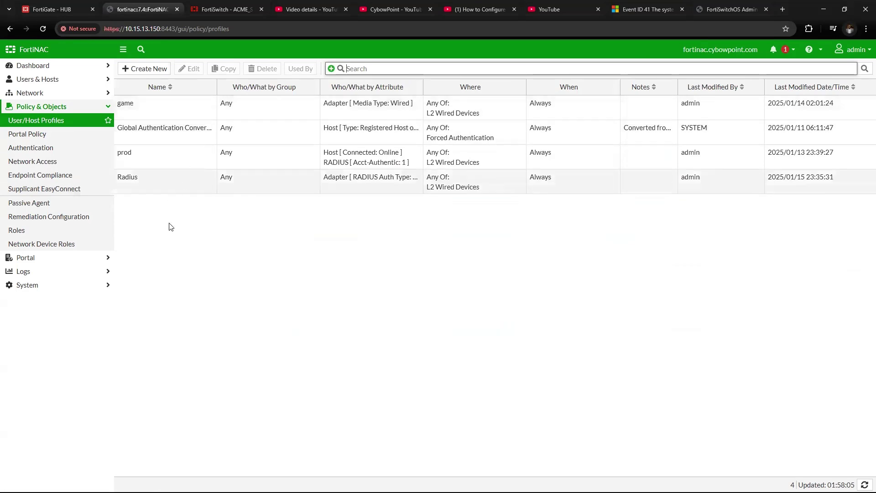
{"action": "left_click", "coordinate": [172, 181]}
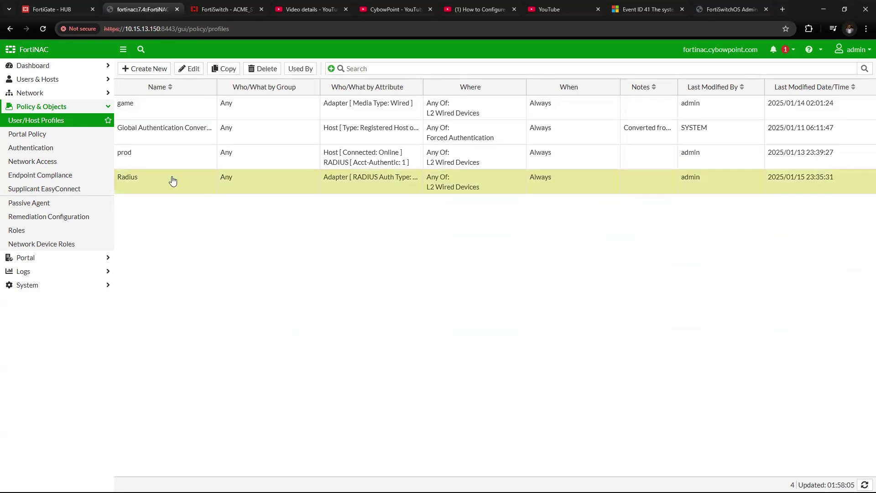
Open the Radius profile for editing and rename it Radius_domain_users.
{"action": "left_click", "coordinate": [192, 72]}
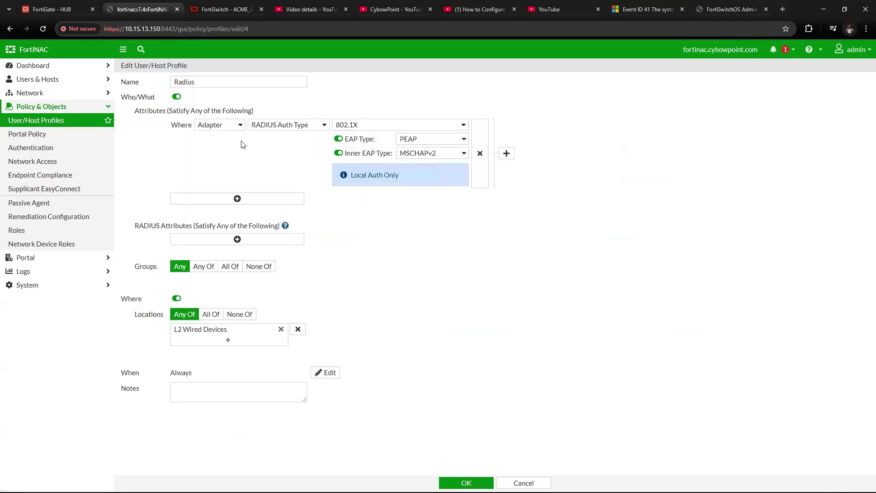
{"action": "left_click_drag", "start_coordinate": [210, 80], "coordinate": [165, 83]}
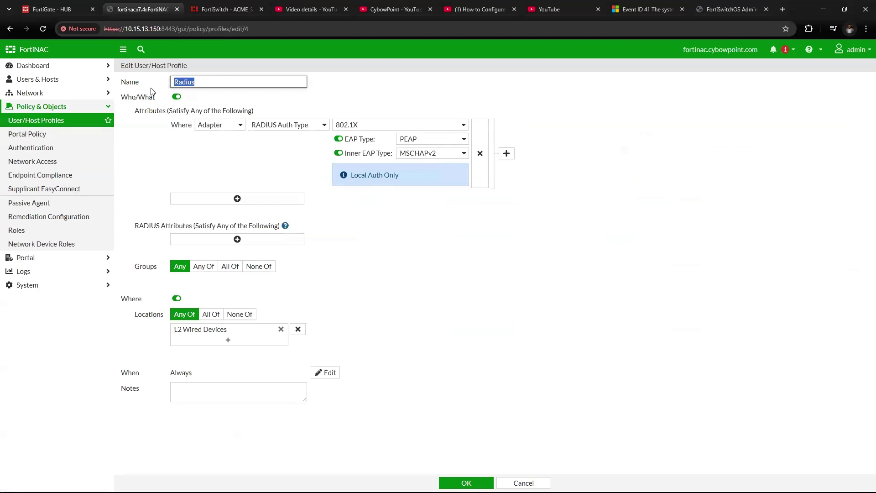
{"action": "left_click", "coordinate": [215, 82]}
{"action": "type", "text": "_domain_users"}
Make the profile match Adapter attribute RADIUS Auth Type set to 802.1X.
{"action": "left_click", "coordinate": [220, 126]}
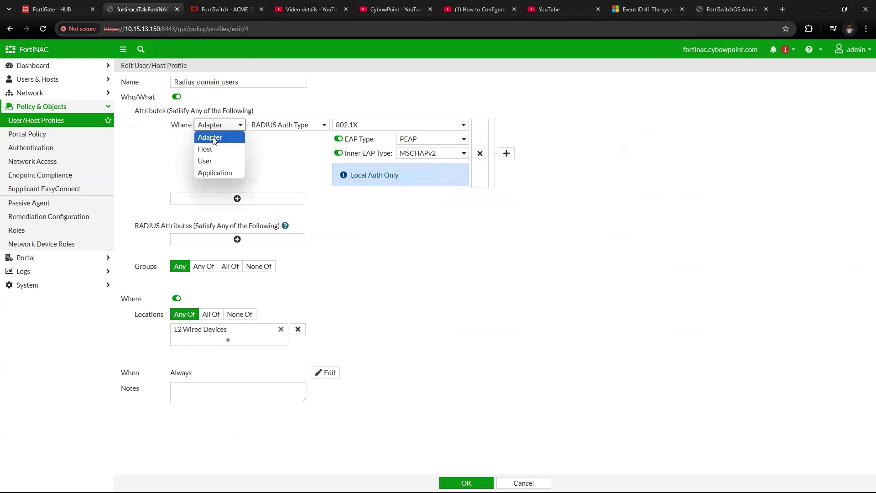
{"action": "left_click", "coordinate": [212, 138]}
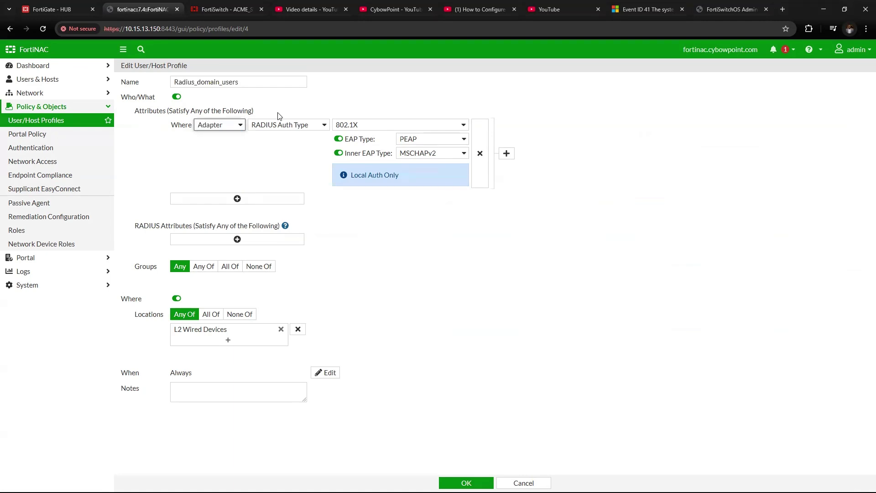
{"action": "left_click", "coordinate": [277, 129]}
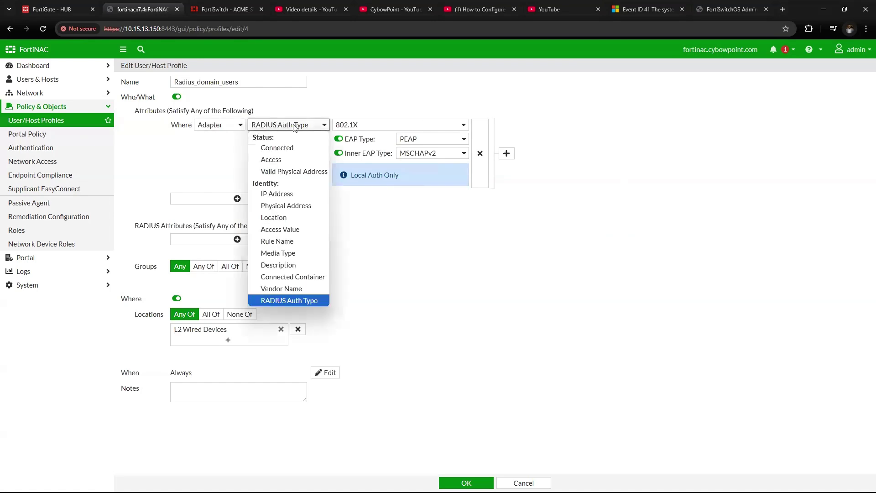
{"action": "left_click", "coordinate": [287, 301]}
{"action": "left_click", "coordinate": [367, 127]}
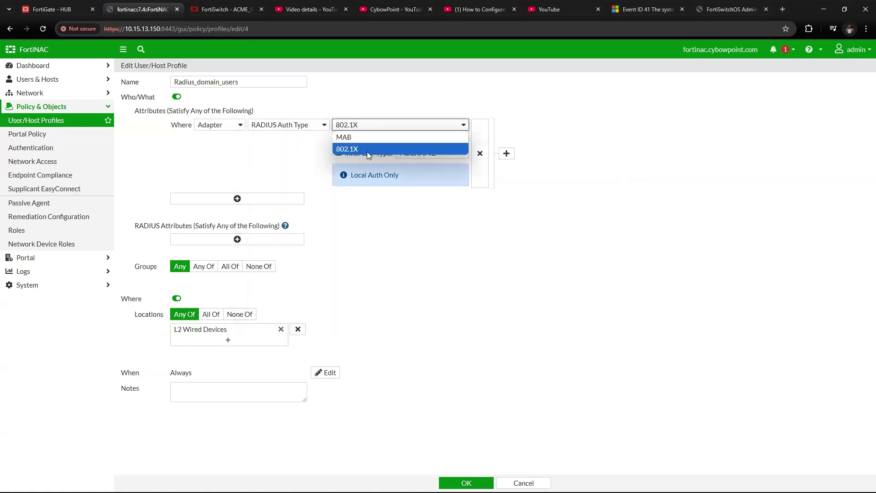
{"action": "left_click", "coordinate": [351, 149]}
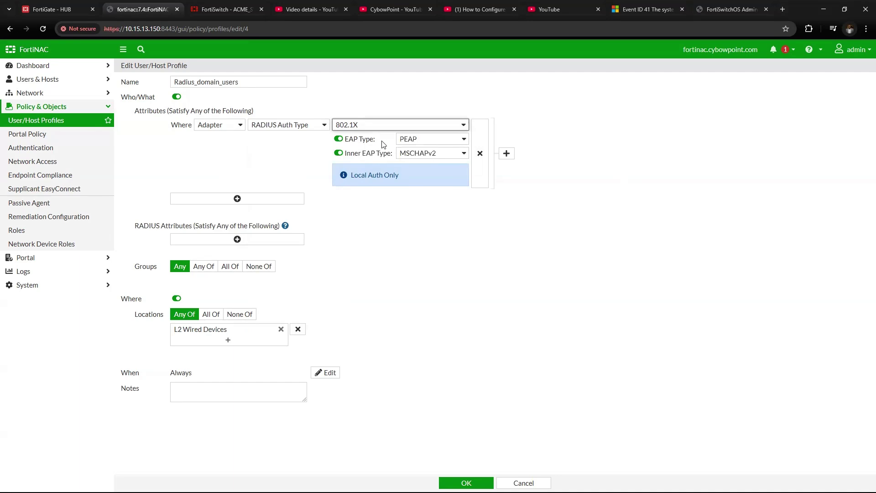
Set EAP type PEAP with inner EAP MSCHAPv2 and save the profile.
{"action": "left_click", "coordinate": [431, 142]}
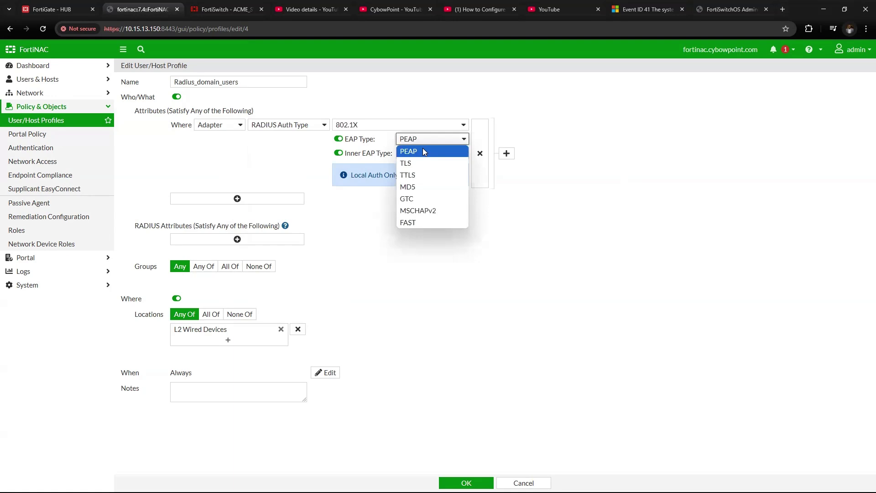
{"action": "left_click", "coordinate": [423, 152]}
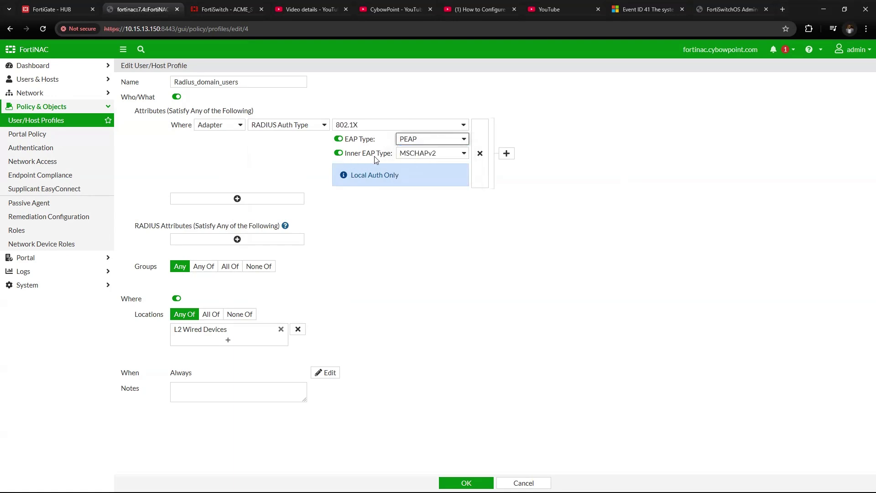
{"action": "left_click", "coordinate": [425, 155]}
{"action": "left_click", "coordinate": [423, 223]}
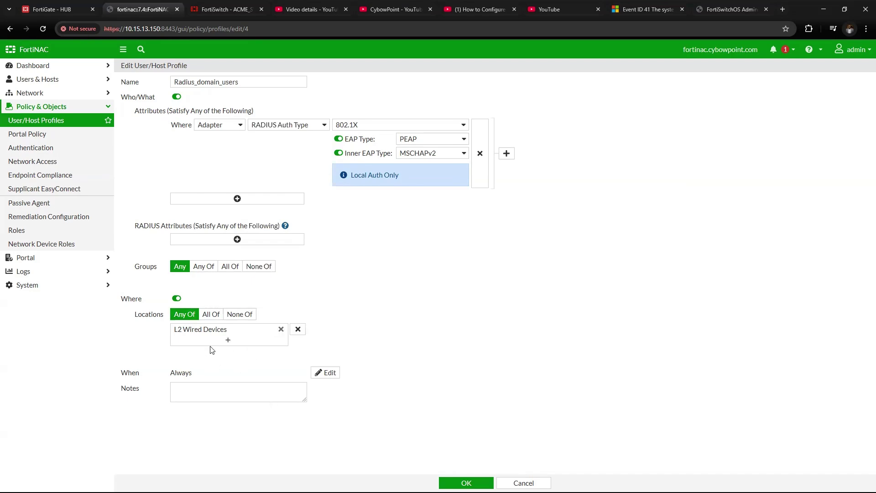
{"action": "left_click", "coordinate": [466, 482]}
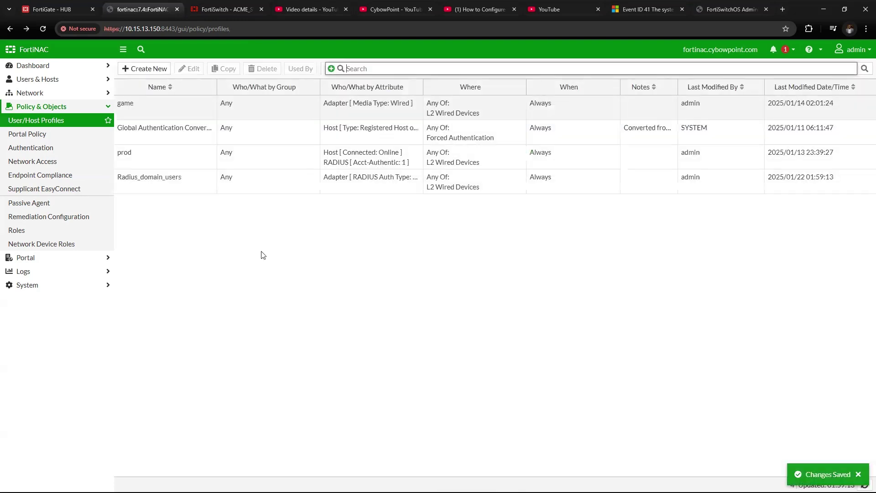
Open the first network access policy, rad, for editing.
{"action": "left_click", "coordinate": [185, 175]}
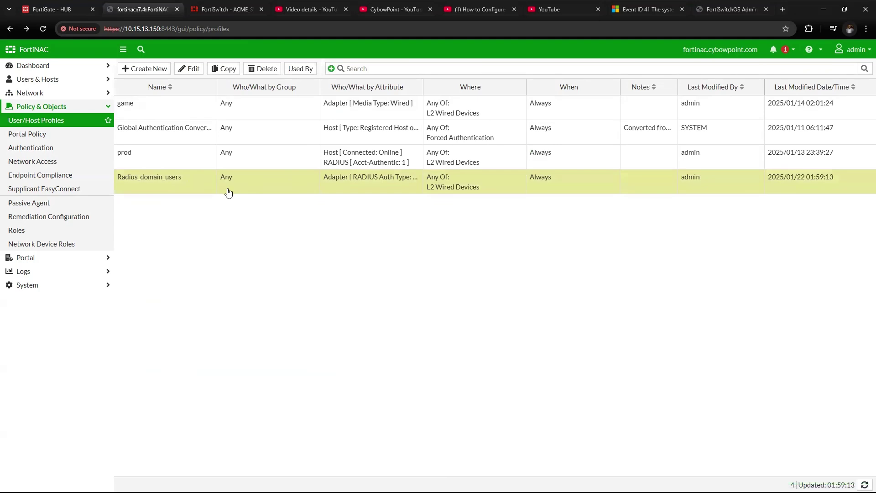
{"action": "left_click", "coordinate": [60, 168]}
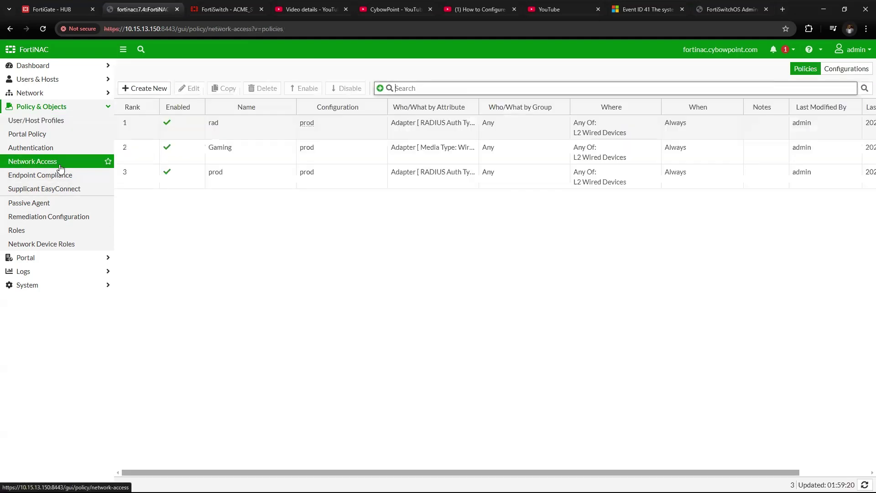
{"action": "left_click", "coordinate": [158, 132]}
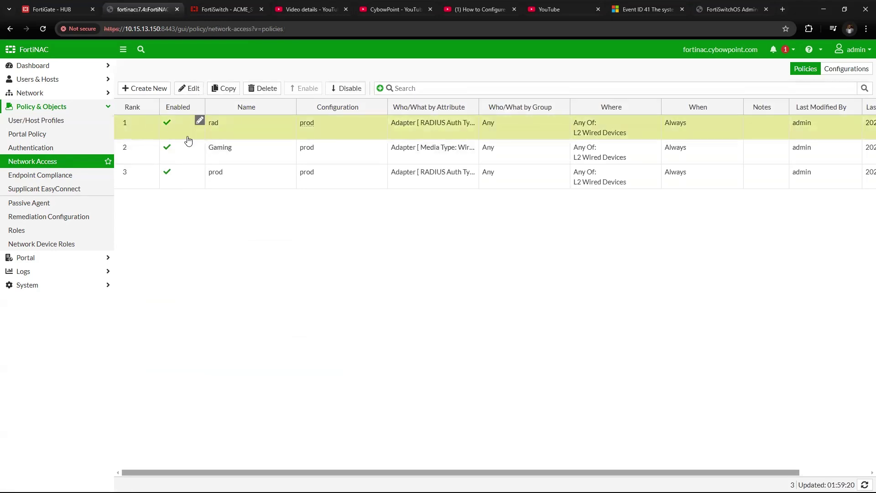
{"action": "left_click", "coordinate": [193, 98]}
Rename the policy to radius_users and open its prod network access configuration.
{"action": "double_click", "coordinate": [216, 85]}
{"action": "left_click", "coordinate": [226, 78]}
{"action": "left_click", "coordinate": [227, 77]}
{"action": "type", "text": "ius"}
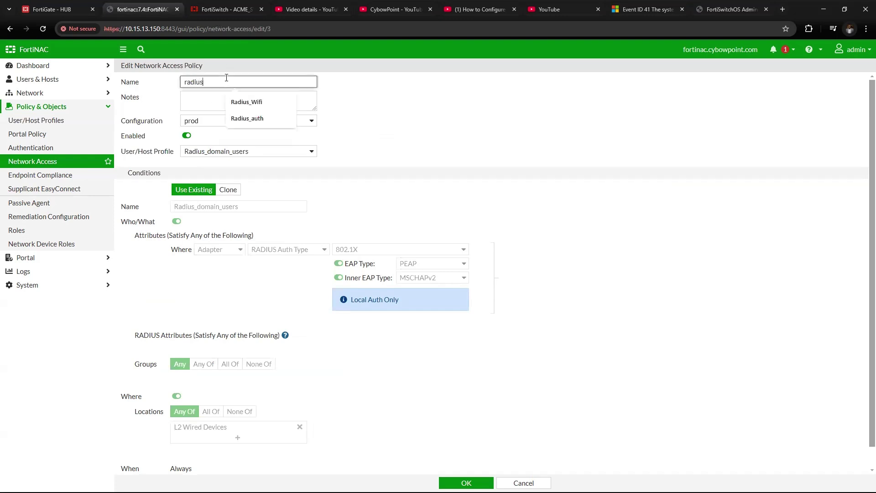
{"action": "type", "text": "_users"}
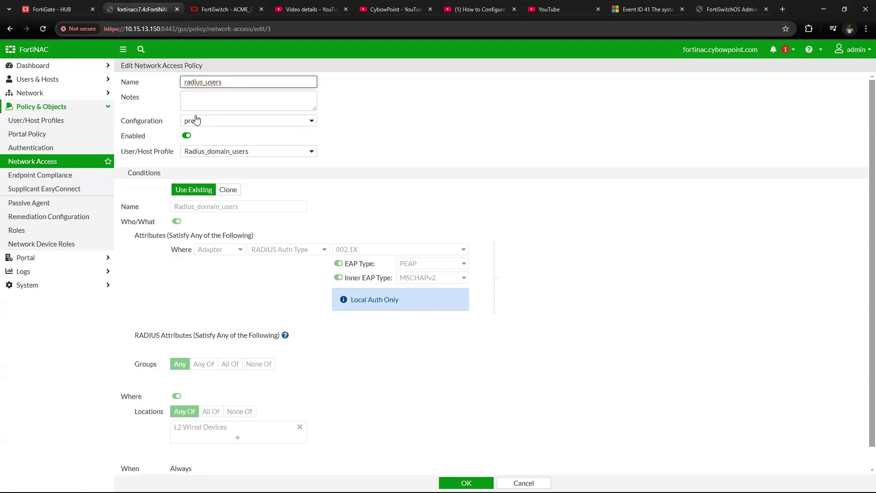
{"action": "left_click", "coordinate": [196, 120]}
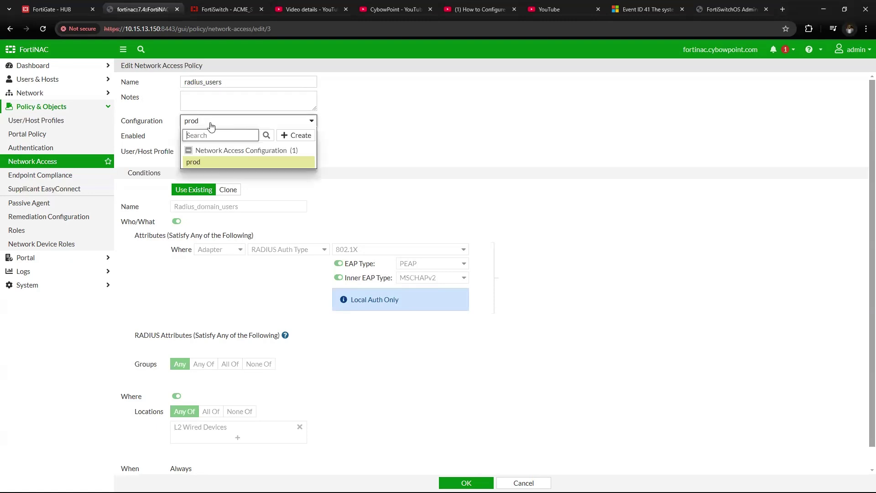
{"action": "left_click", "coordinate": [307, 162]}
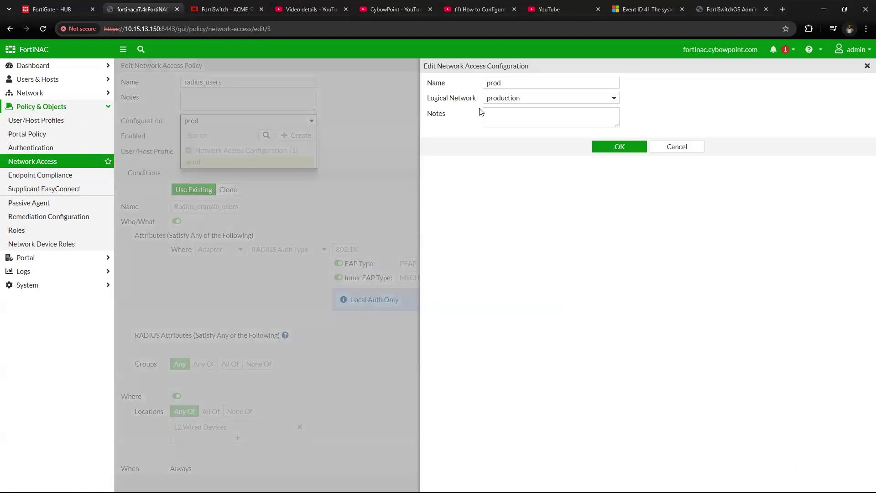
Rename the prod configuration to production_network, keep logical network production, and save.
{"action": "left_click", "coordinate": [504, 83]}
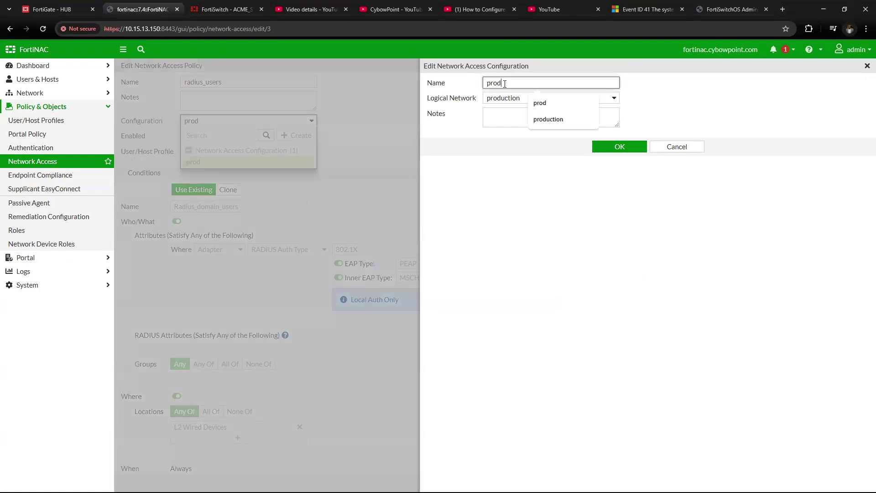
{"action": "type", "text": "uit"}
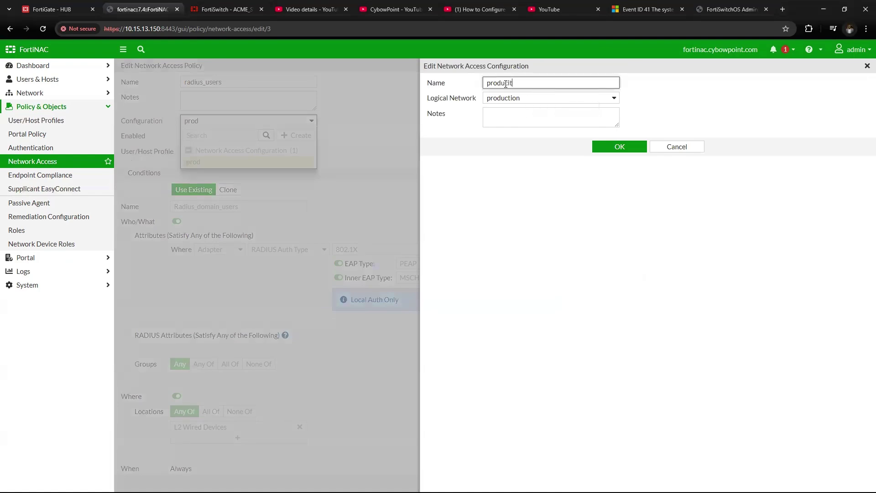
{"action": "key", "text": "BackSpace"}
{"action": "key", "text": "BackSpace"}
{"action": "type", "text": "ction_network"}
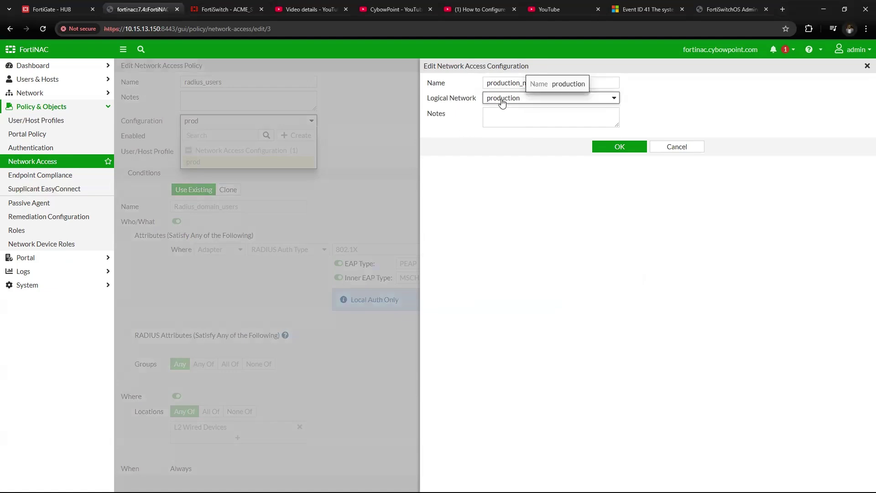
{"action": "left_click", "coordinate": [512, 98]}
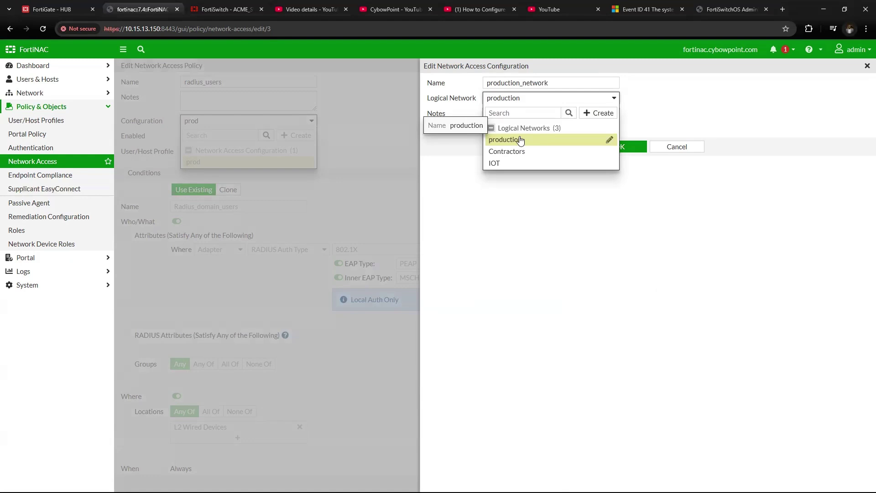
{"action": "left_click", "coordinate": [519, 139]}
{"action": "left_click", "coordinate": [617, 145]}
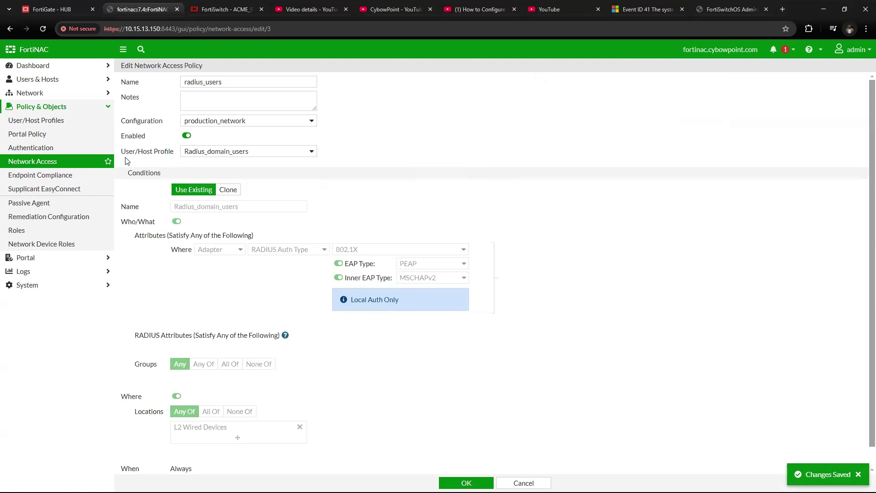
Confirm Radius_domain_users as the policy's User/Host Profile and save radius_users.
{"action": "left_click", "coordinate": [299, 158]}
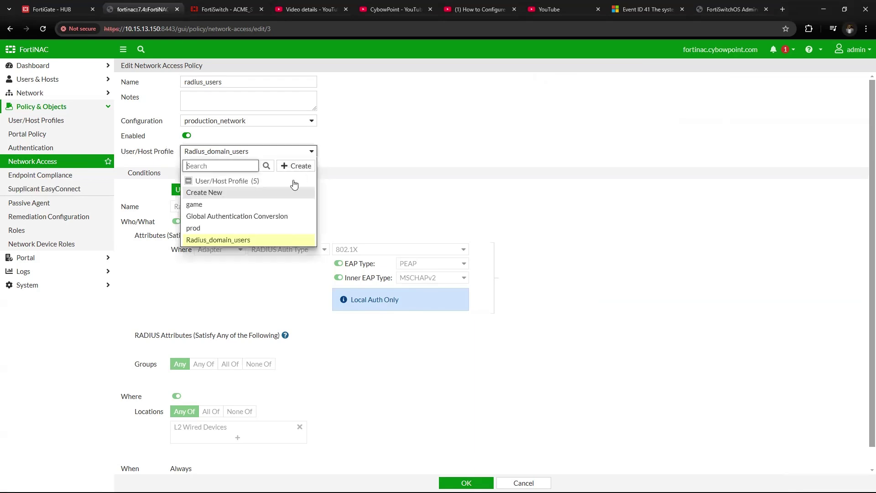
{"action": "left_click", "coordinate": [228, 245]}
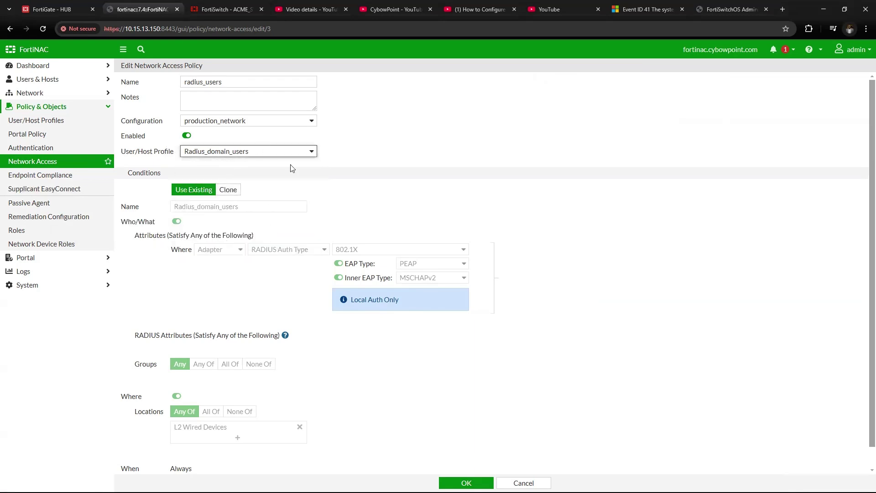
{"action": "scroll", "coordinate": [406, 379], "scroll_direction": "down", "scroll_amount": 1}
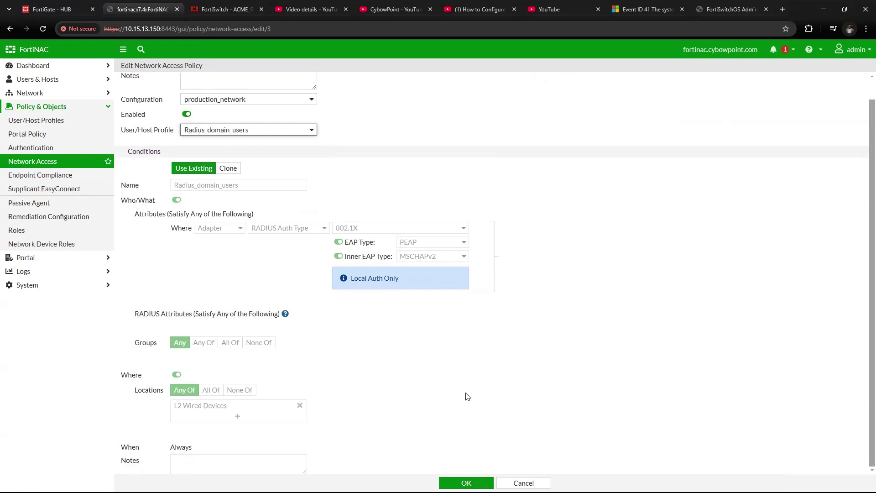
{"action": "left_click", "coordinate": [466, 482]}
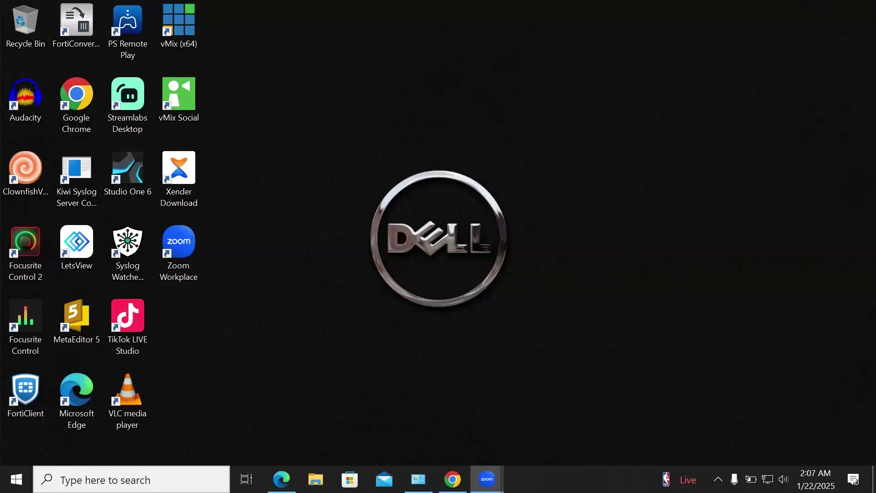
Open the network adapters list from Windows Network & Internet settings.
{"action": "right_click", "coordinate": [767, 479]}
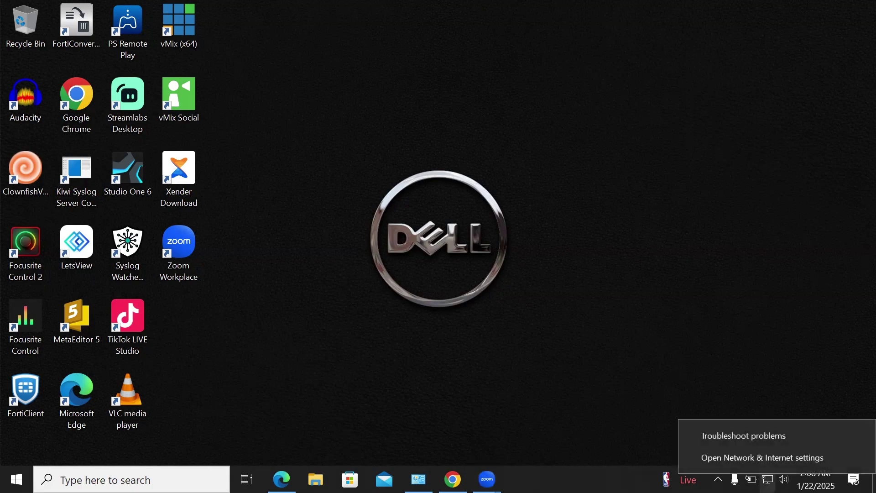
{"action": "left_click", "coordinate": [764, 458]}
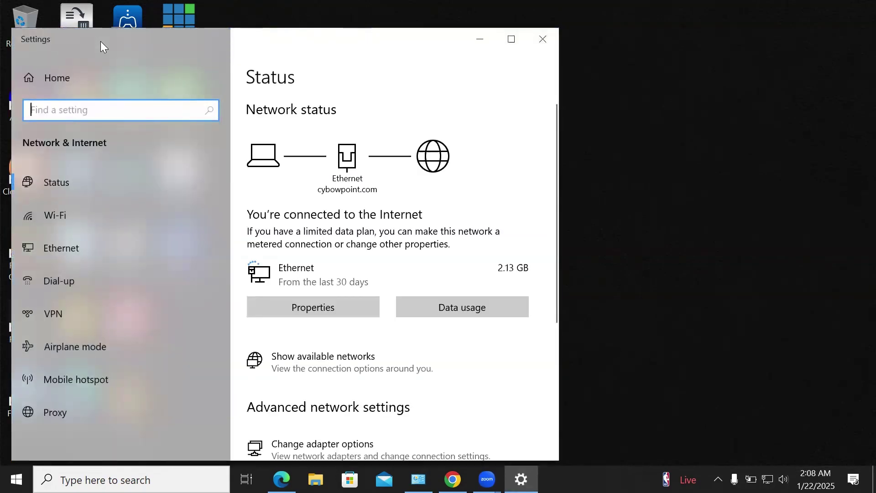
{"action": "left_click_drag", "start_coordinate": [100, 41], "coordinate": [213, 51]}
{"action": "scroll", "coordinate": [443, 377], "scroll_direction": "down", "scroll_amount": 2}
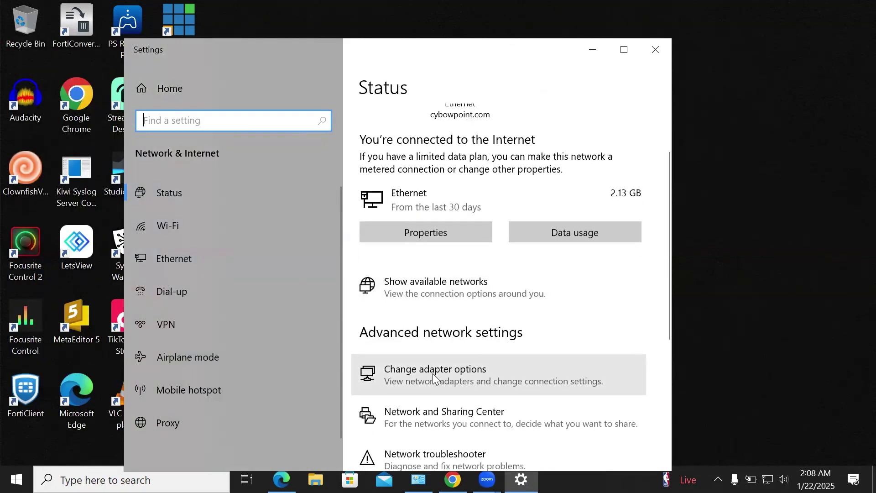
{"action": "left_click", "coordinate": [432, 373]}
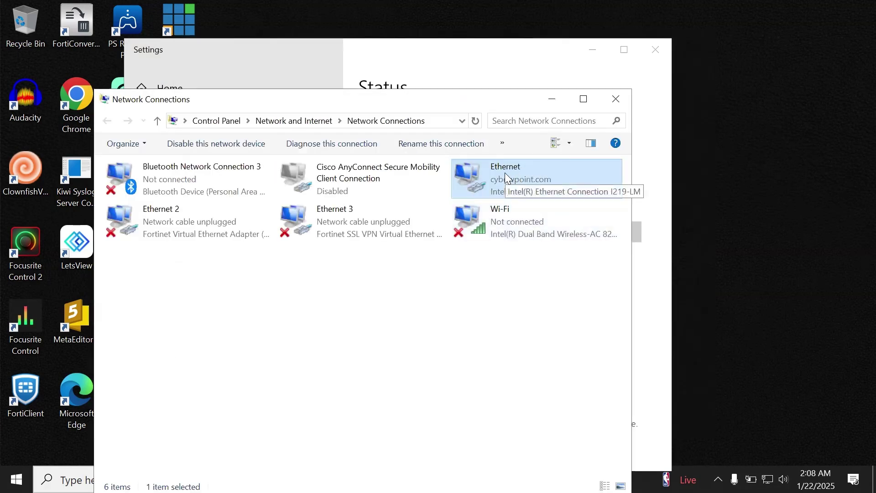
Review the Ethernet adapter's 802.1X PEAP authentication settings and close them unchanged.
{"action": "right_click", "coordinate": [505, 173]}
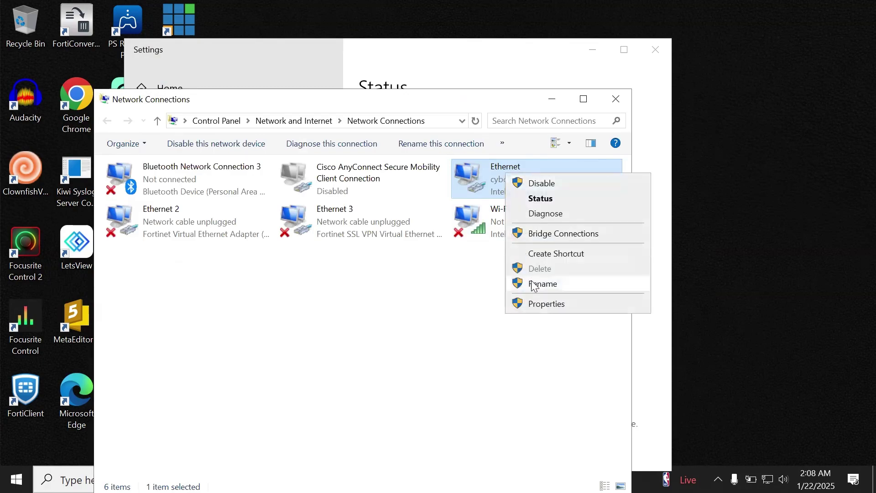
{"action": "left_click", "coordinate": [537, 310]}
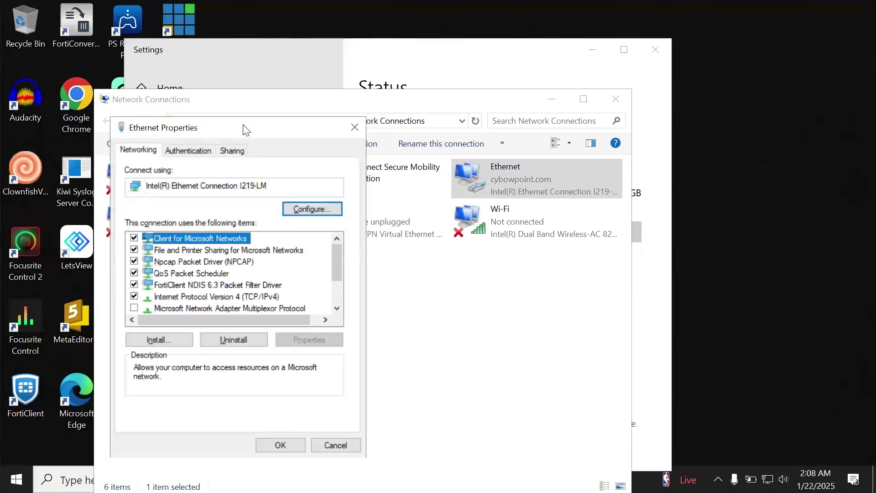
{"action": "left_click_drag", "start_coordinate": [243, 130], "coordinate": [400, 134]}
{"action": "left_click", "coordinate": [338, 159]}
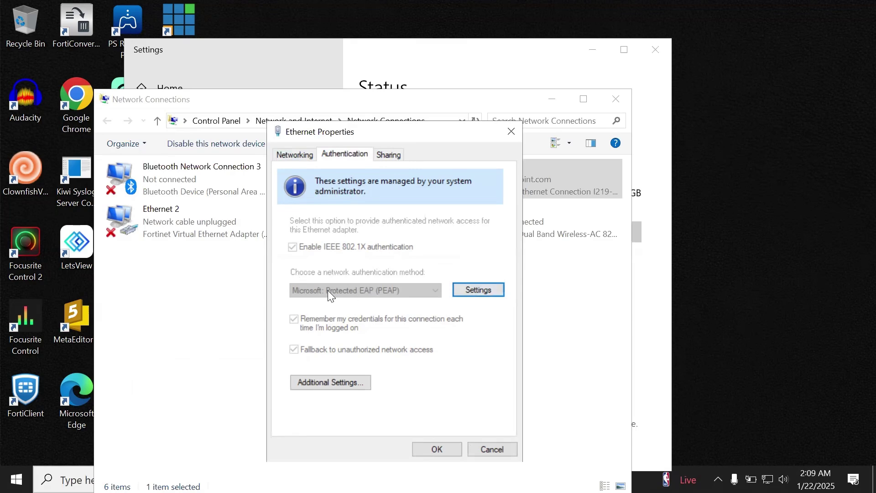
{"action": "left_click", "coordinate": [471, 285]}
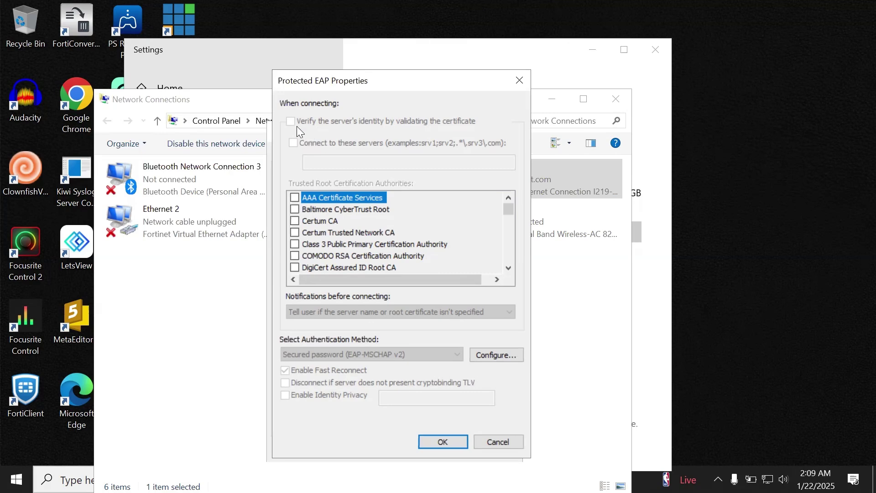
{"action": "left_click", "coordinate": [443, 441]}
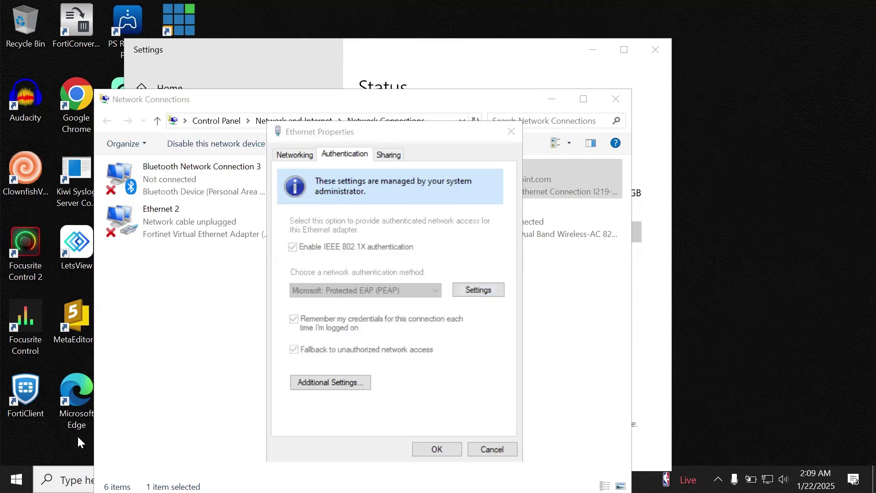
{"action": "left_click_drag", "start_coordinate": [501, 135], "coordinate": [504, 136]}
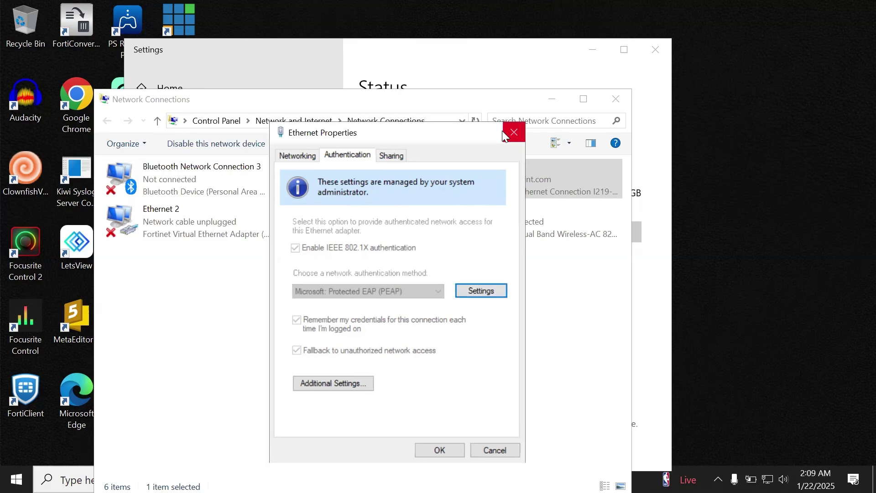
{"action": "left_click", "coordinate": [513, 132]}
{"action": "key", "text": "super+s"}
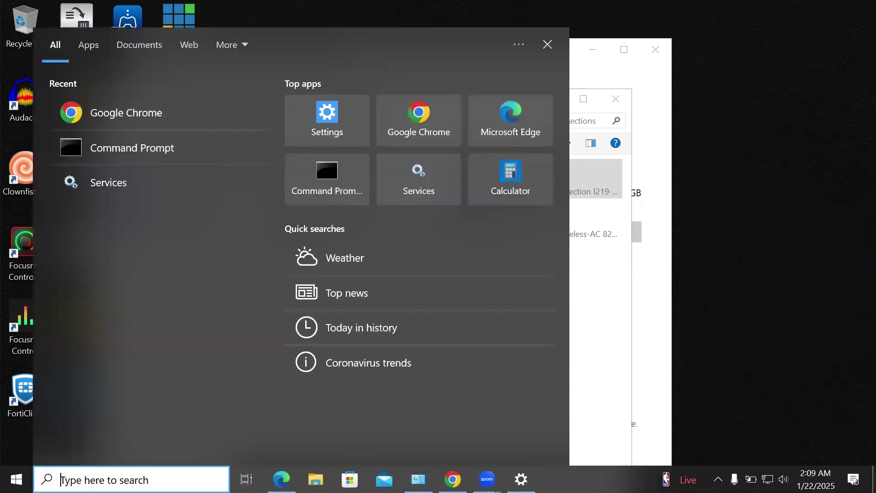
Search for Services and launch the Services app.
{"action": "type", "text": "servicce"}
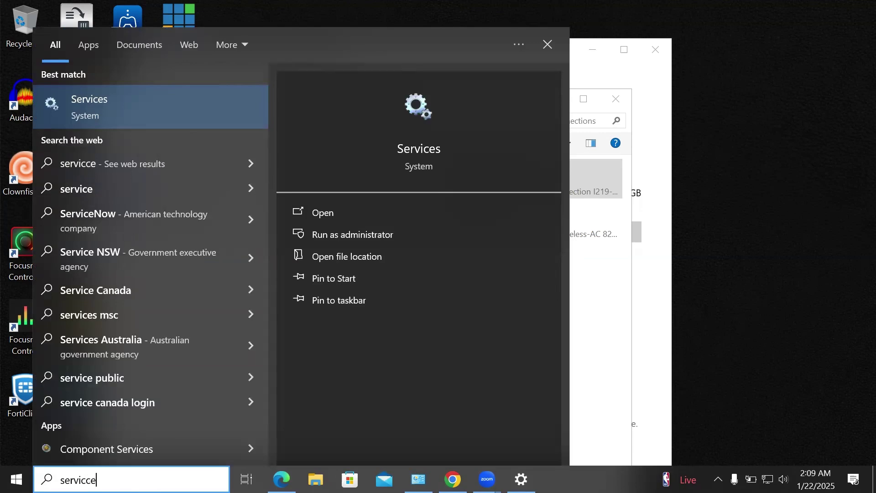
{"action": "key", "text": "BackSpace"}
{"action": "key", "text": "BackSpace"}
{"action": "type", "text": "es"}
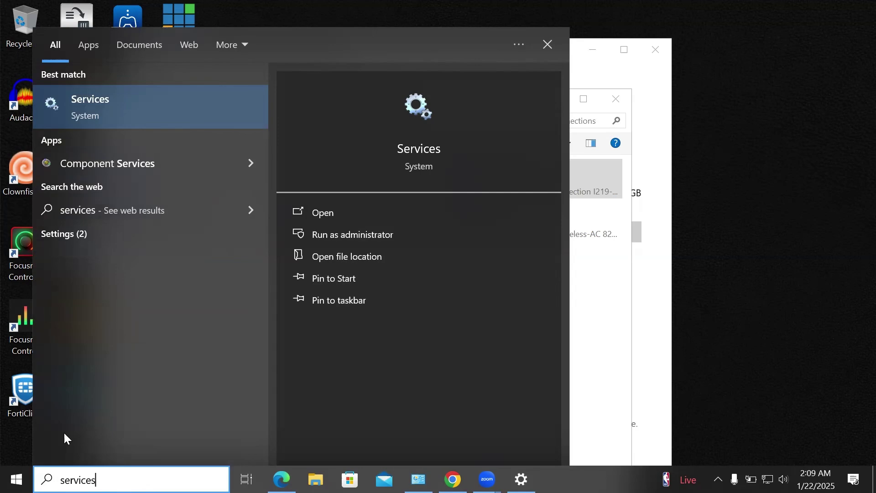
{"action": "left_click", "coordinate": [114, 103]}
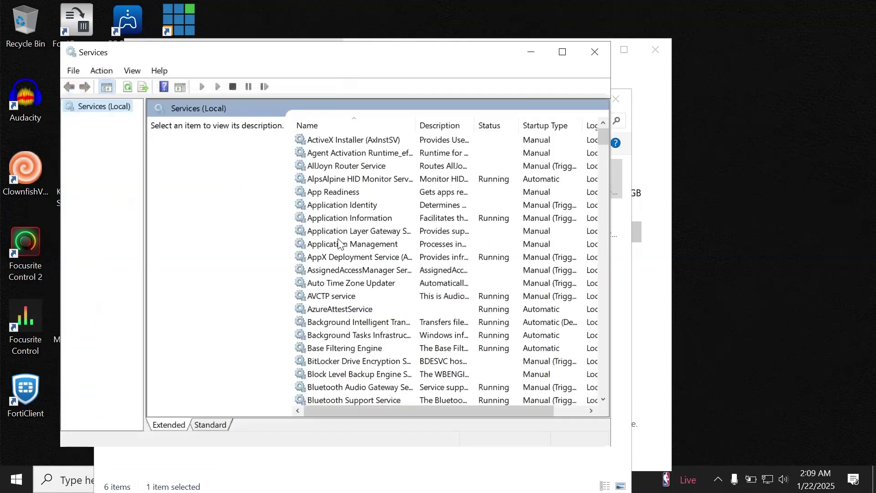
Check that Wired AutoConfig is running, then close the Services window.
{"action": "left_click", "coordinate": [338, 239]}
{"action": "type", "text": "wir"}
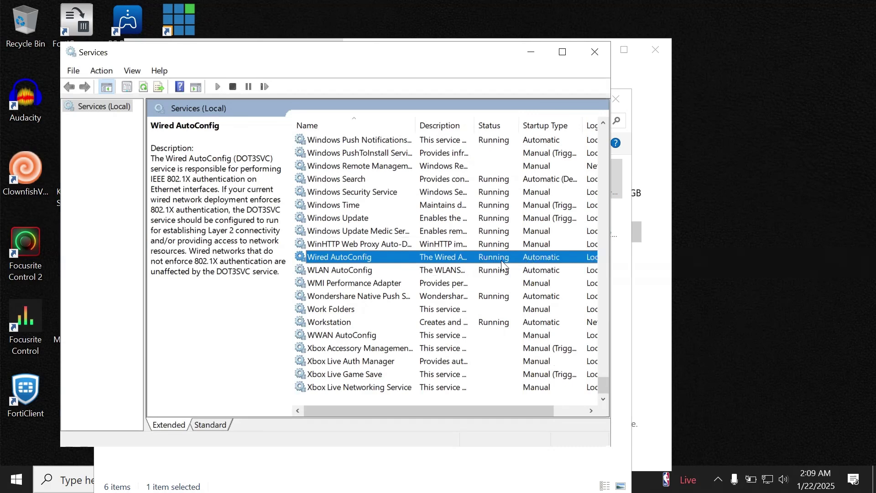
{"action": "right_click", "coordinate": [489, 256]}
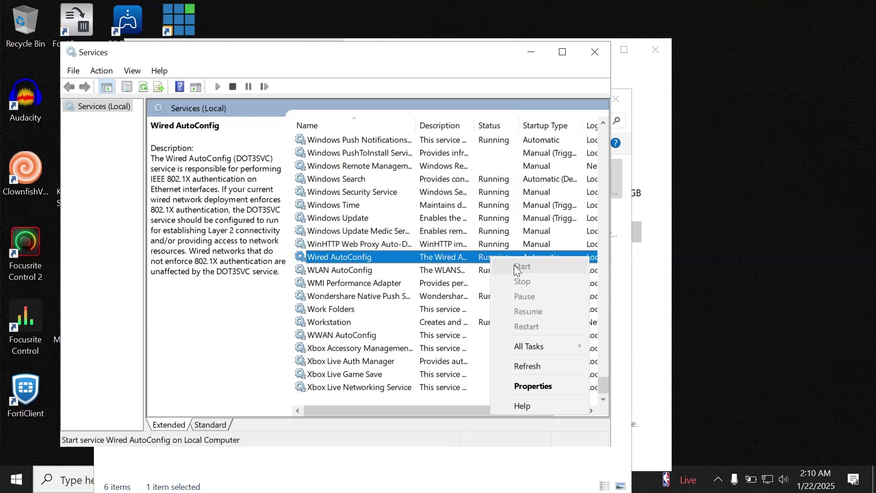
{"action": "left_click", "coordinate": [595, 65]}
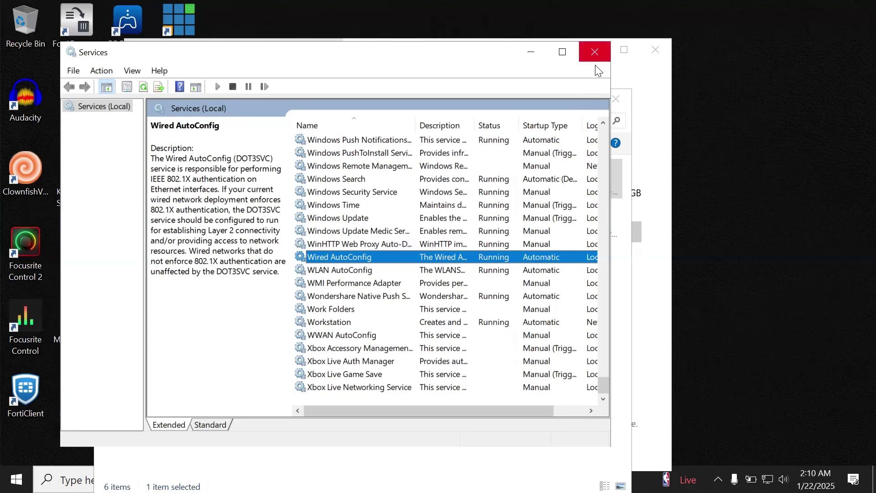
{"action": "left_click", "coordinate": [594, 63]}
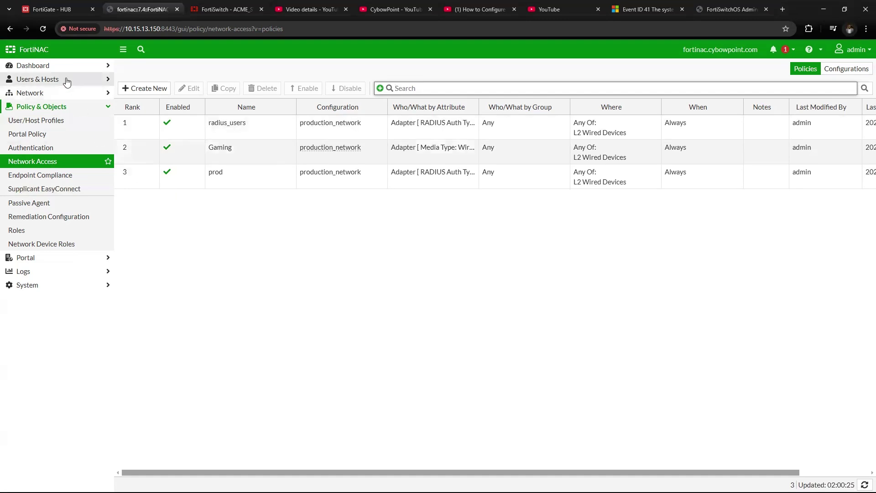
In Network > Inventory, show ACME_SW1's ports and select port14.
{"action": "left_click", "coordinate": [63, 93]}
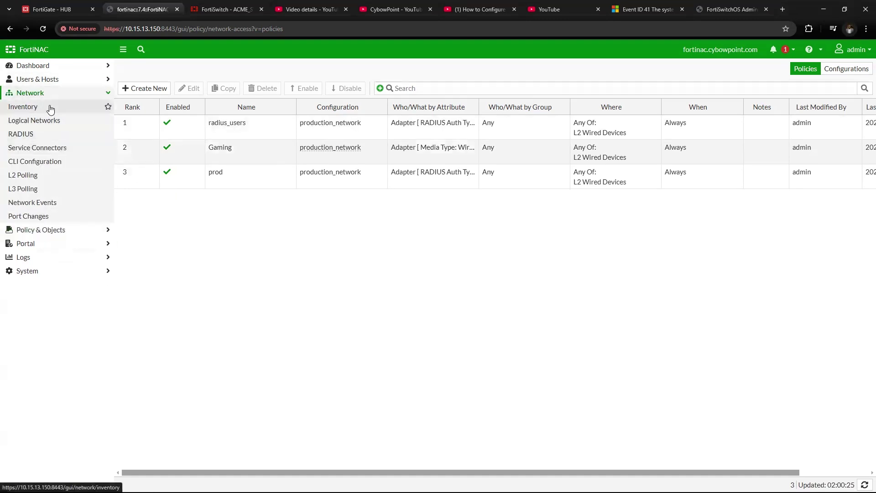
{"action": "left_click", "coordinate": [51, 107]}
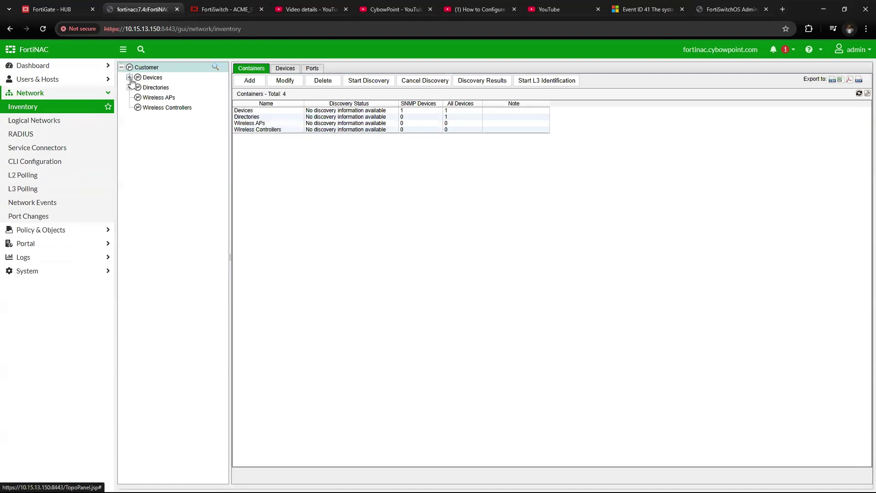
{"action": "left_click", "coordinate": [130, 78]}
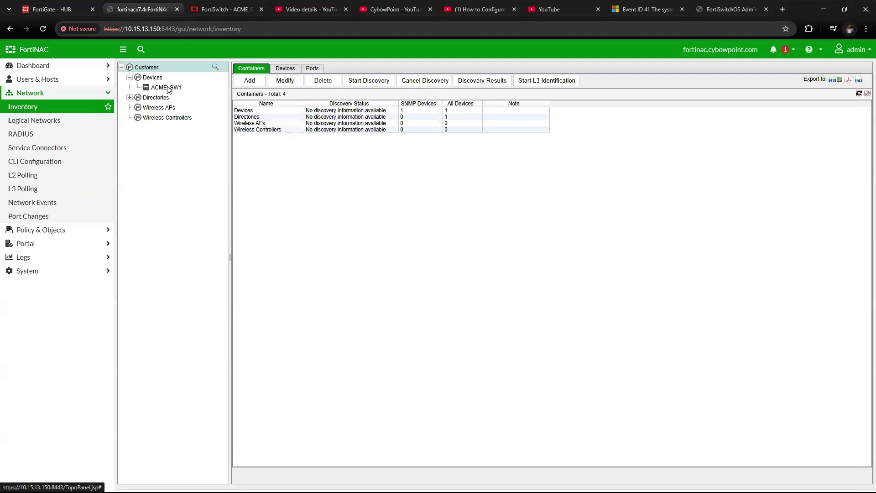
{"action": "left_click", "coordinate": [166, 87]}
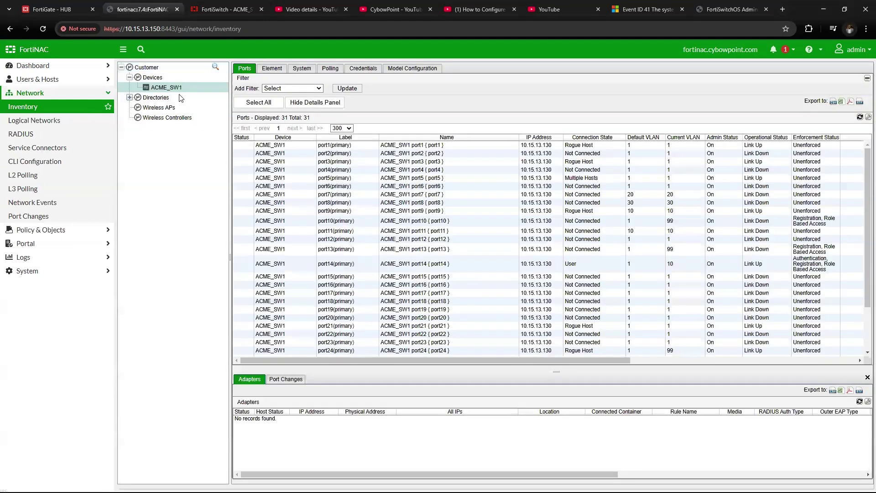
{"action": "left_click", "coordinate": [289, 268]}
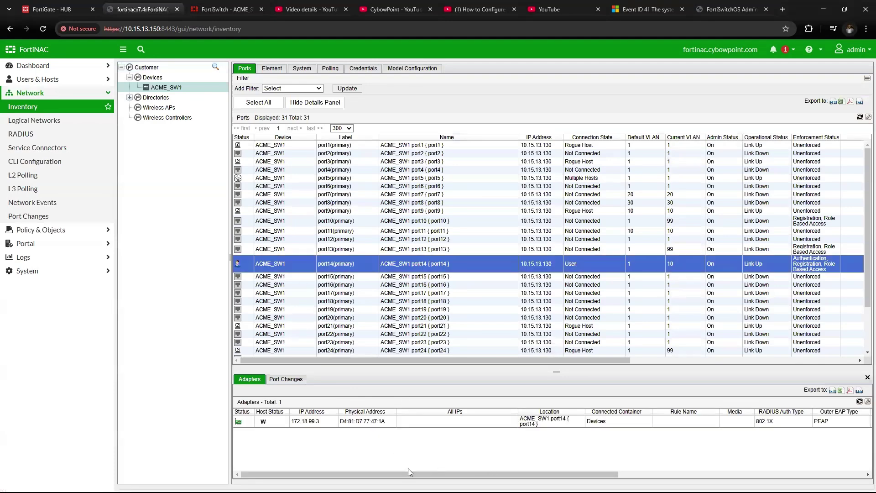
Inspect port14's adapter RADIUS columns showing 802.1X, PEAP and MSCHAPv2.
{"action": "mouse_move", "coordinate": [407, 470]}
{"action": "left_mouse_down"}
{"action": "mouse_move", "coordinate": [426, 470]}
{"action": "mouse_move", "coordinate": [401, 471]}
{"action": "left_mouse_up"}
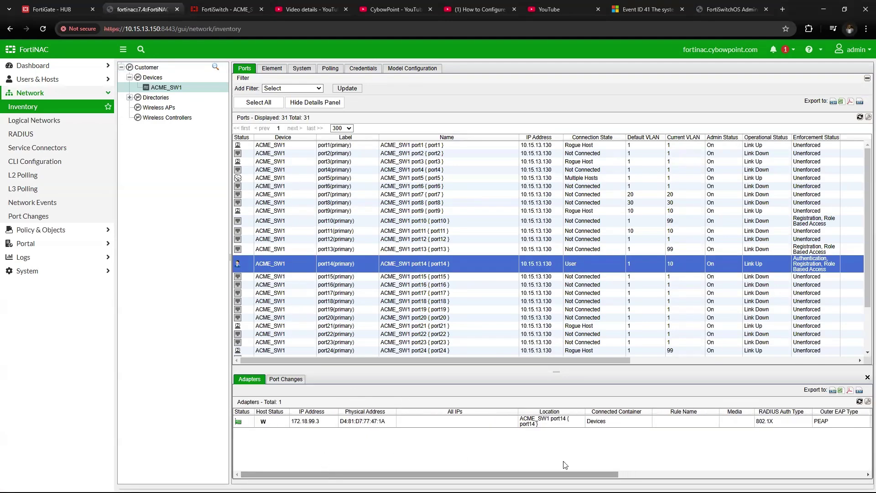
{"action": "left_click_drag", "start_coordinate": [566, 474], "coordinate": [711, 474]}
{"action": "left_click", "coordinate": [660, 421]}
{"action": "double_click", "coordinate": [675, 420]}
{"action": "left_click_drag", "start_coordinate": [675, 420], "coordinate": [719, 421]}
{"action": "left_click_drag", "start_coordinate": [712, 475], "coordinate": [815, 475]}
{"action": "left_click_drag", "start_coordinate": [643, 475], "coordinate": [430, 476]}
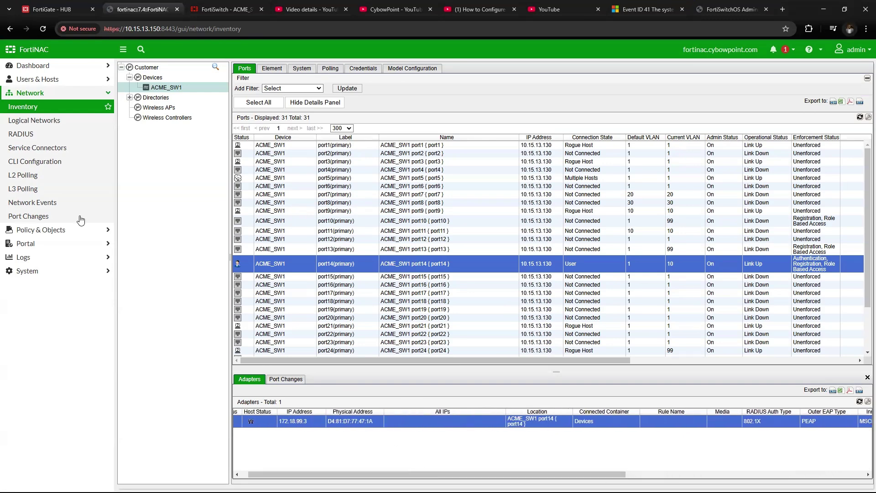
{"action": "left_click", "coordinate": [55, 80]}
Open the Policy Details for host DESKTOP-6Q1P3TB from the Hosts list.
{"action": "left_click", "coordinate": [49, 160]}
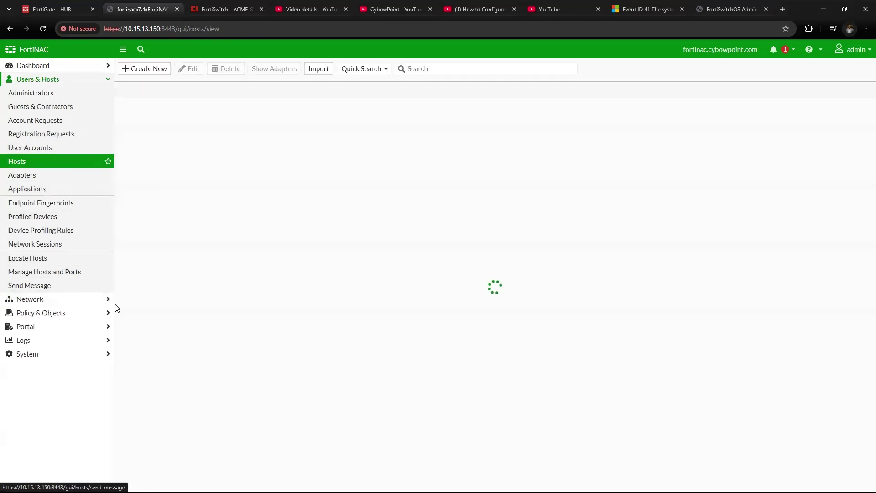
{"action": "left_click", "coordinate": [155, 111]}
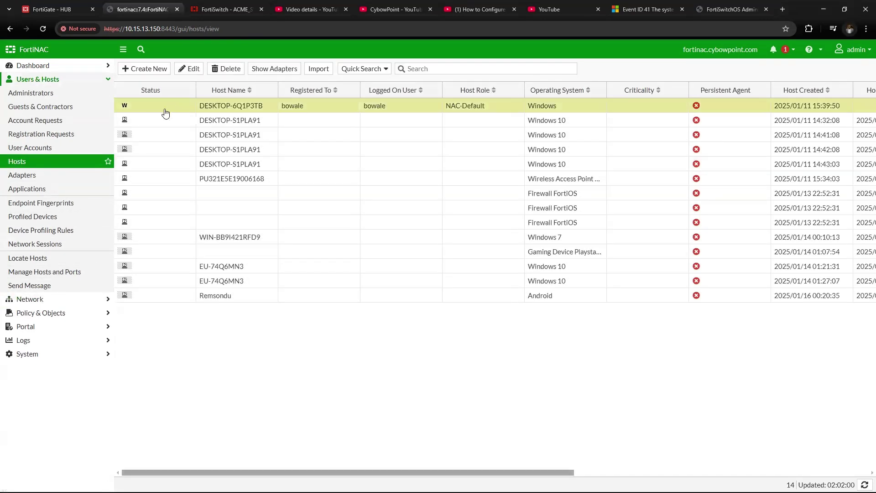
{"action": "right_click", "coordinate": [313, 107]}
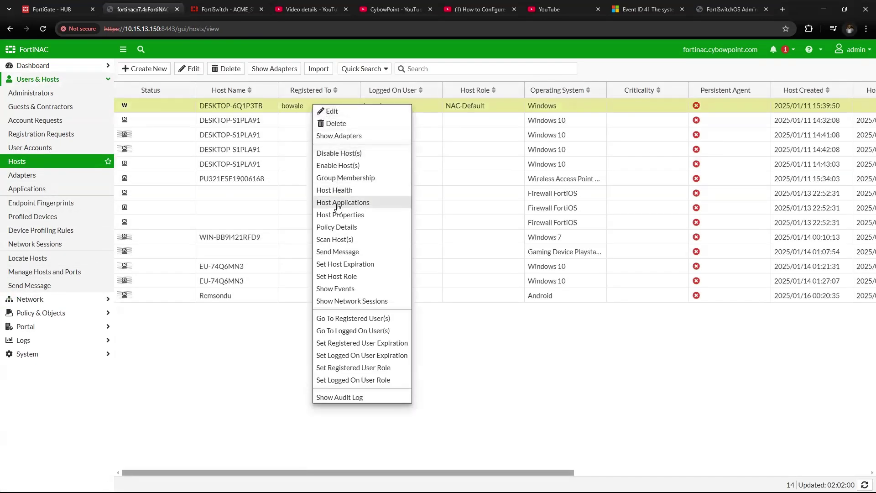
{"action": "left_click", "coordinate": [352, 228]}
Confirm the match on policy radius_users with profile Radius_domain_users, then close the details.
{"action": "left_click_drag", "start_coordinate": [427, 300], "coordinate": [459, 321]}
{"action": "left_click", "coordinate": [410, 305]}
{"action": "left_click", "coordinate": [423, 316]}
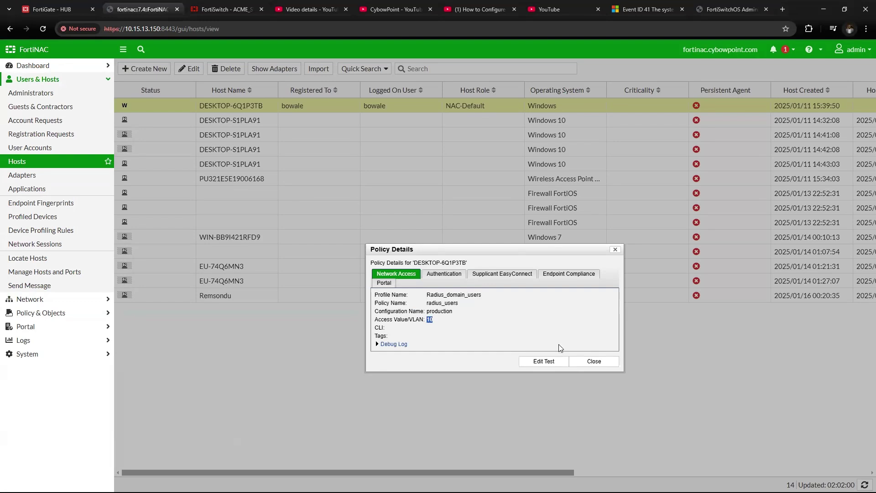
{"action": "left_click", "coordinate": [594, 361]}
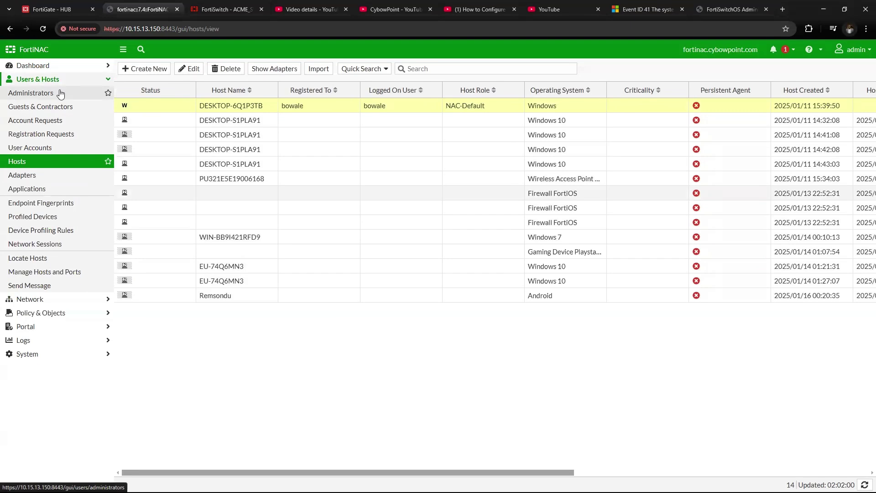
{"action": "left_click", "coordinate": [36, 69]}
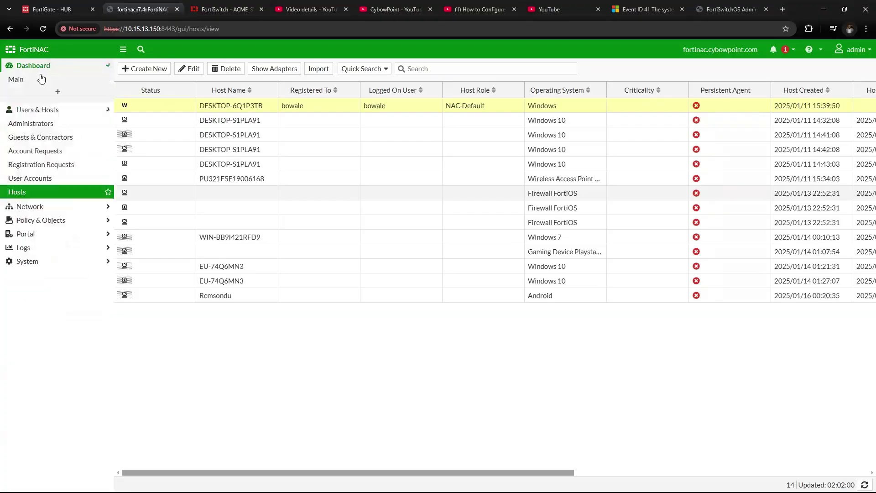